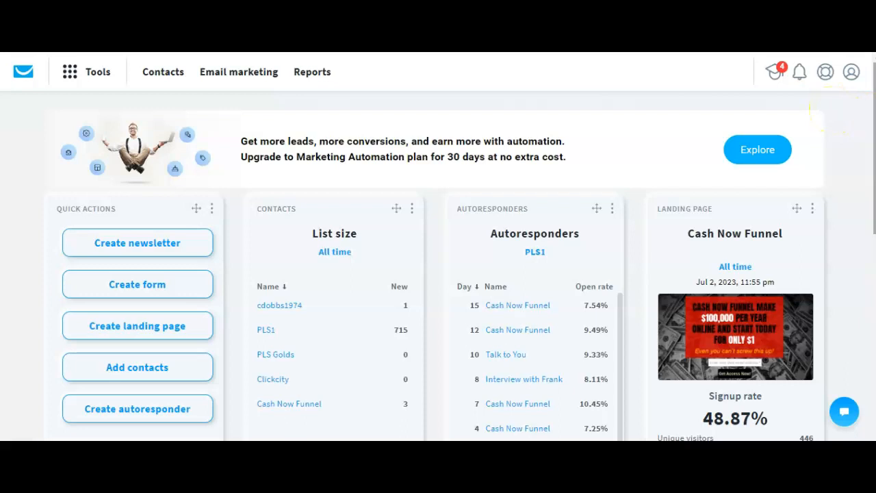
{"action": "scroll", "coordinate": [438, 246], "scroll_direction": "down", "scroll_amount": 1}
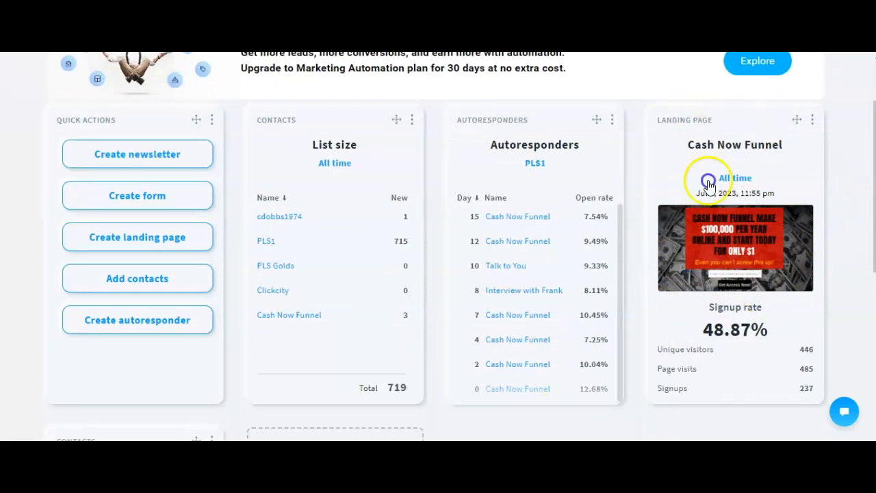
{"action": "left_click", "coordinate": [709, 272]}
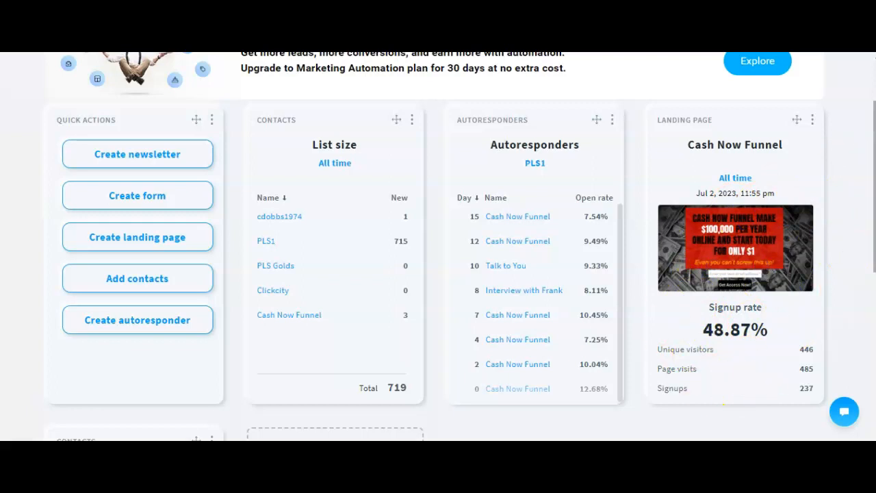
{"action": "scroll", "coordinate": [438, 247], "scroll_direction": "up", "scroll_amount": 3}
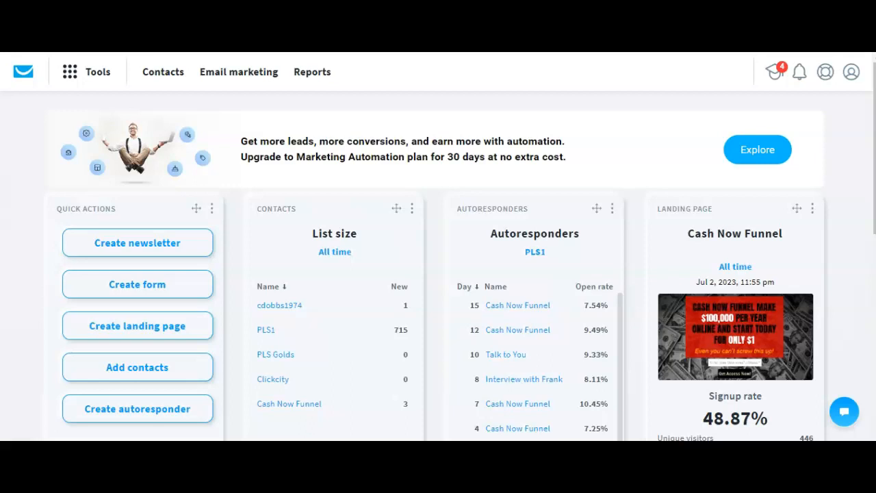
{"action": "key", "text": "super+n"}
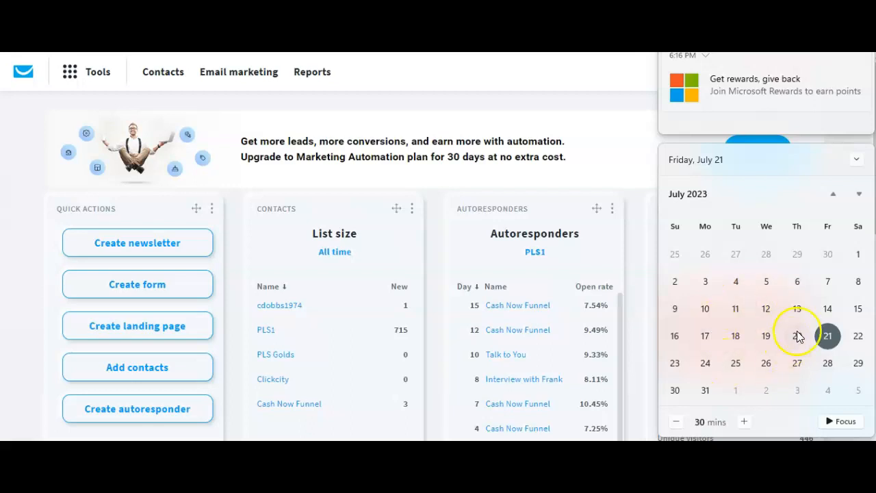
{"action": "left_click", "coordinate": [606, 126]}
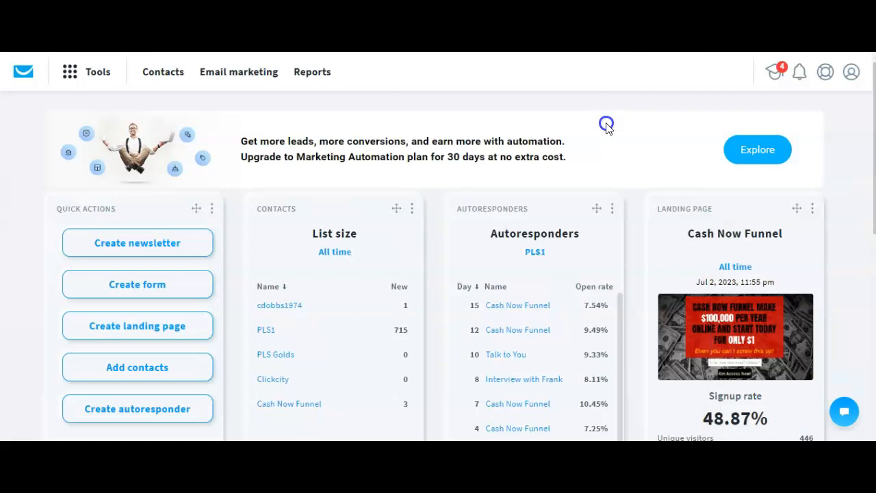
Step: Create a newsletter from the email marketing section, choosing to build it by myself
{"action": "left_click", "coordinate": [242, 75]}
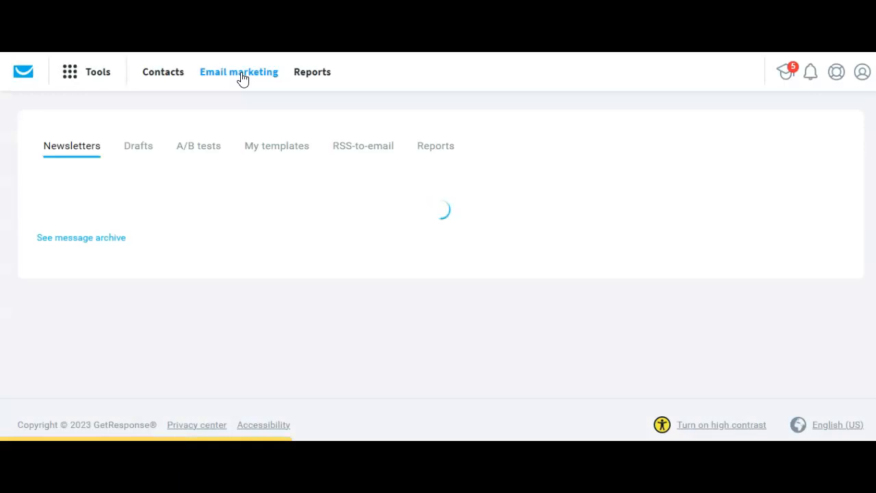
{"action": "left_click", "coordinate": [250, 78]}
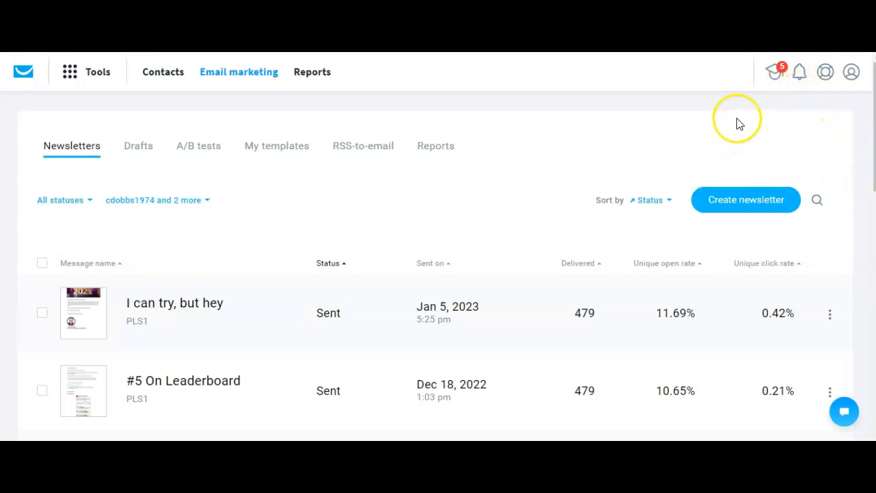
{"action": "left_click", "coordinate": [734, 205]}
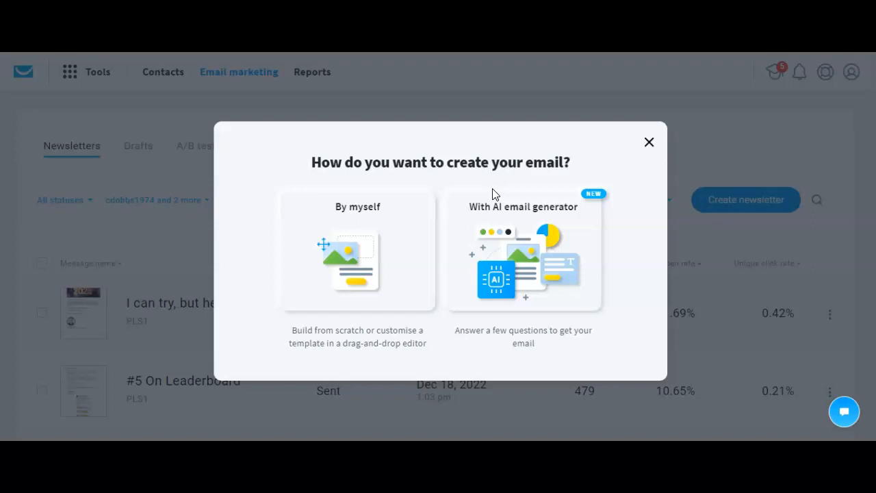
{"action": "left_click", "coordinate": [375, 232]}
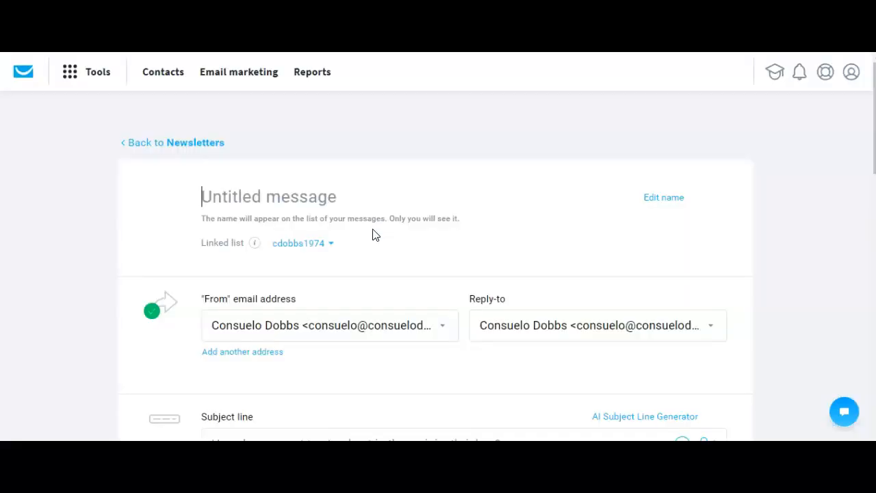
Step: Name the untitled newsletter message "Reengagement email"
{"action": "left_click", "coordinate": [351, 203]}
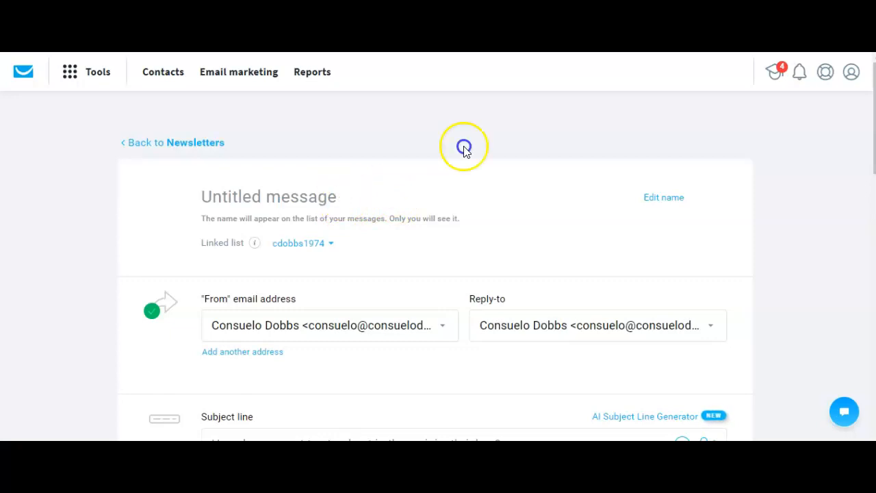
{"action": "left_click_drag", "start_coordinate": [875, 115], "coordinate": [875, 134]}
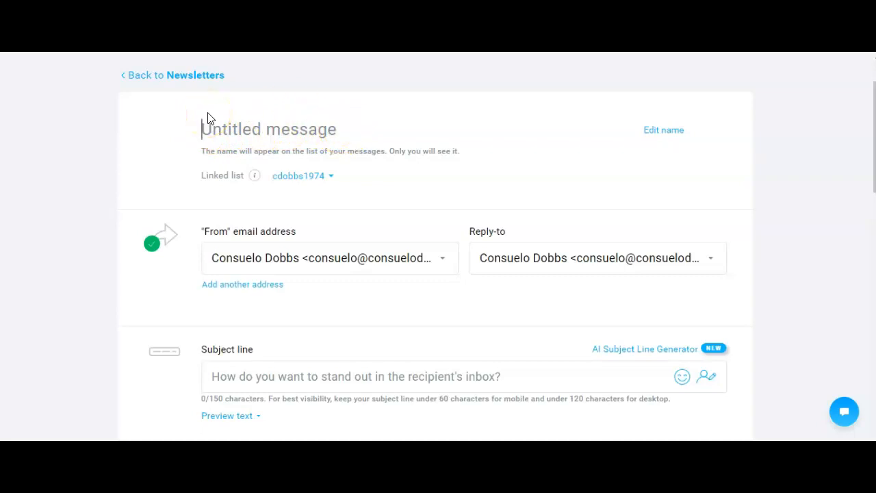
{"action": "type", "text": "Reenga"}
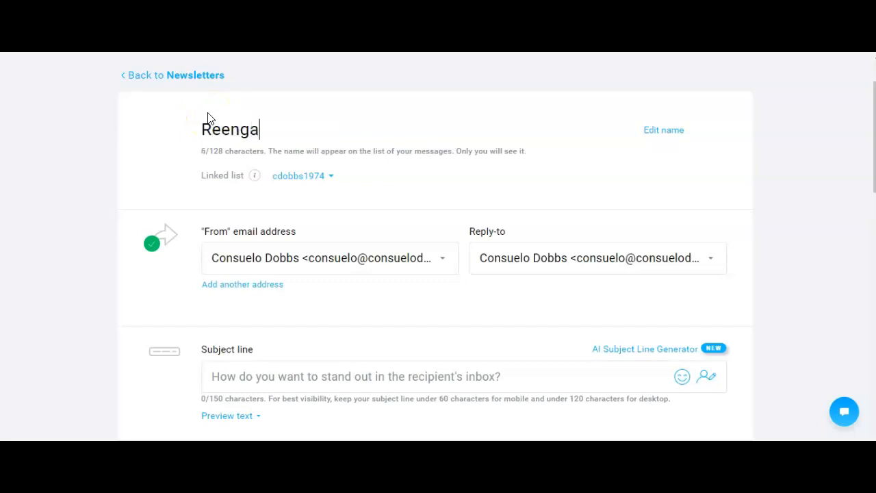
{"action": "type", "text": "gement "}
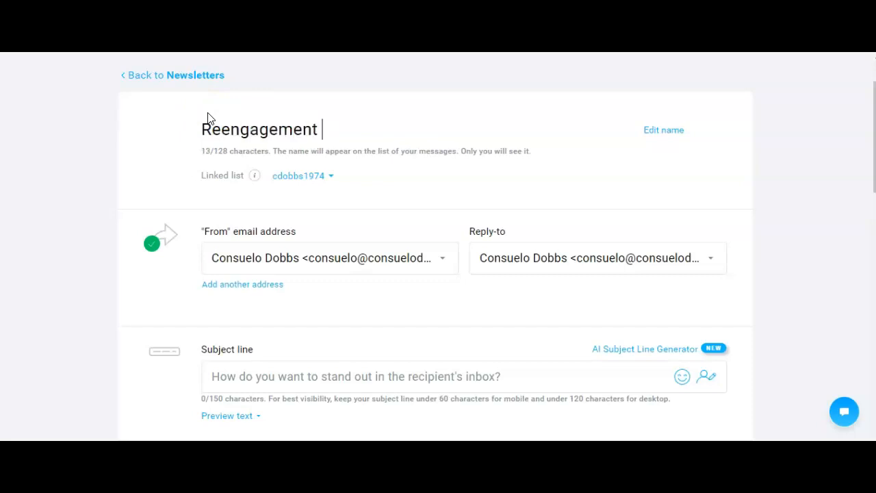
{"action": "type", "text": "email"}
Step: Set the message's linked list to PLS1
{"action": "left_click_drag", "start_coordinate": [875, 163], "coordinate": [875, 170]}
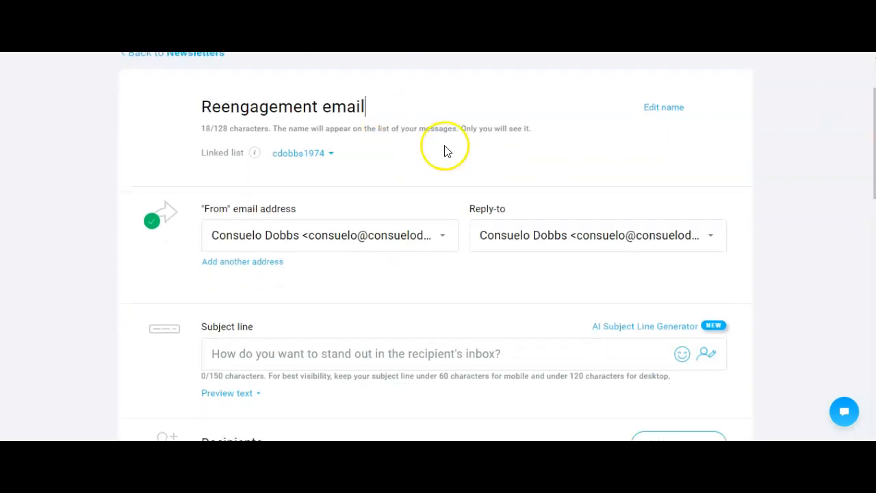
{"action": "left_click", "coordinate": [333, 156]}
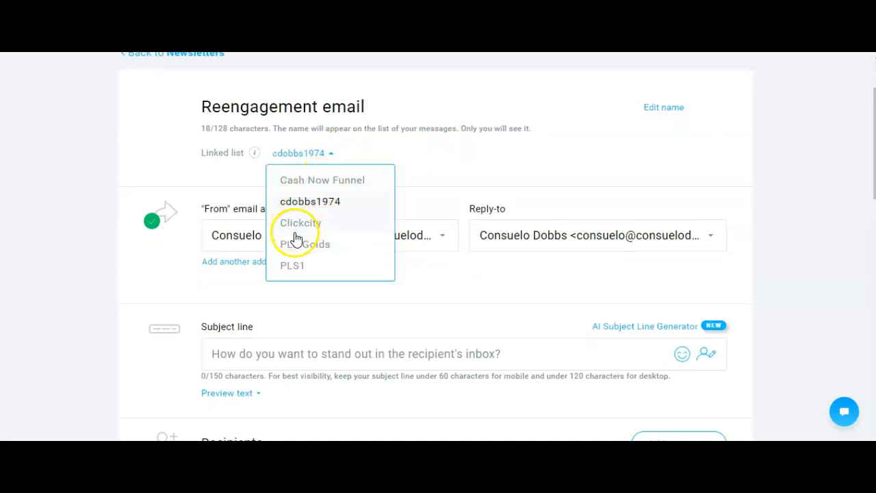
{"action": "left_click", "coordinate": [286, 266]}
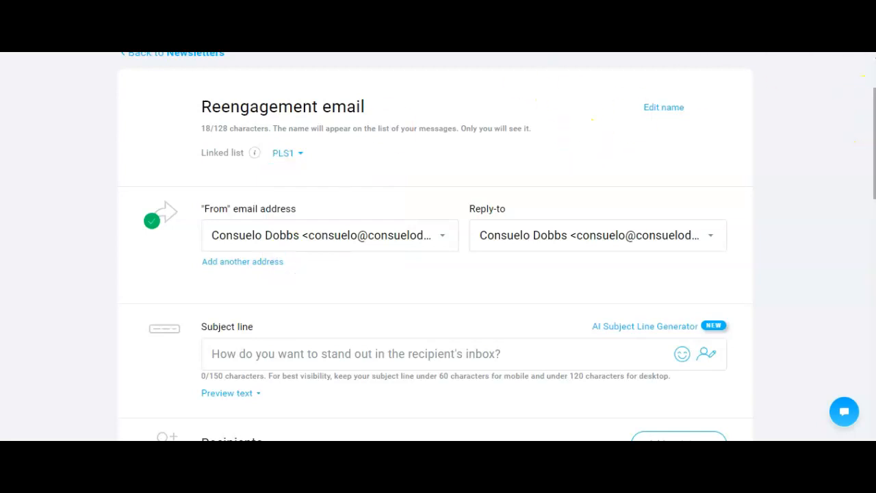
Step: Enter "question:" as the newsletter's subject line
{"action": "scroll", "coordinate": [437, 246], "scroll_direction": "down", "scroll_amount": 2}
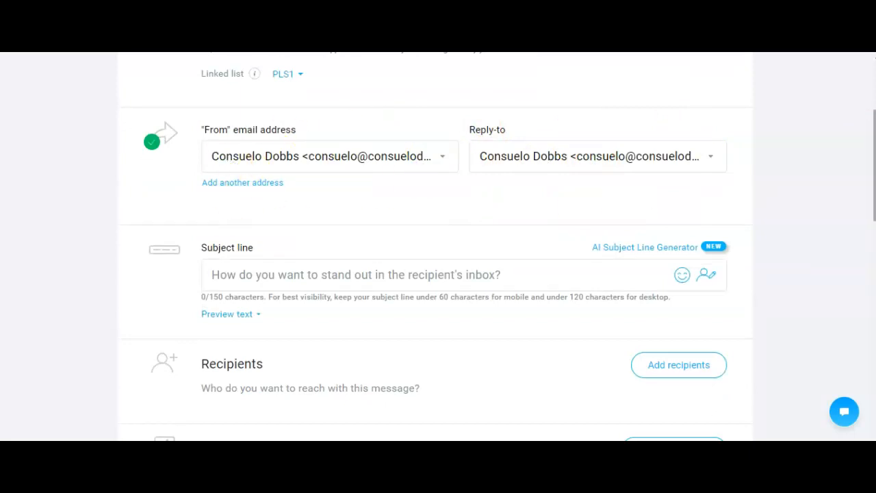
{"action": "scroll", "coordinate": [437, 249], "scroll_direction": "down", "scroll_amount": 1}
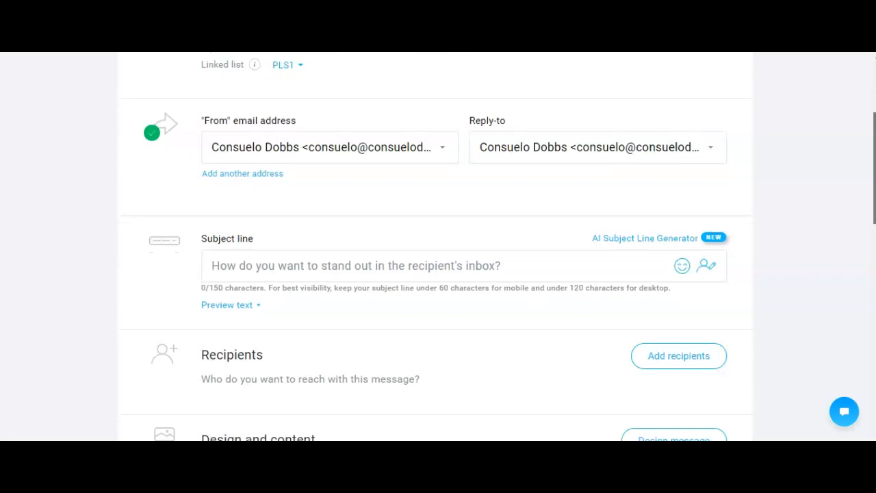
{"action": "scroll", "coordinate": [437, 247], "scroll_direction": "down", "scroll_amount": 2}
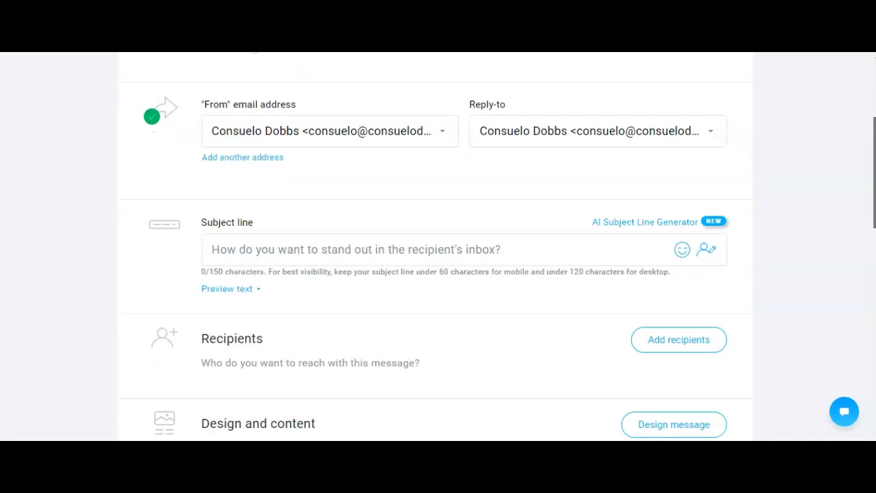
{"action": "scroll", "coordinate": [437, 249], "scroll_direction": "down", "scroll_amount": 2}
{"action": "left_click", "coordinate": [347, 235]}
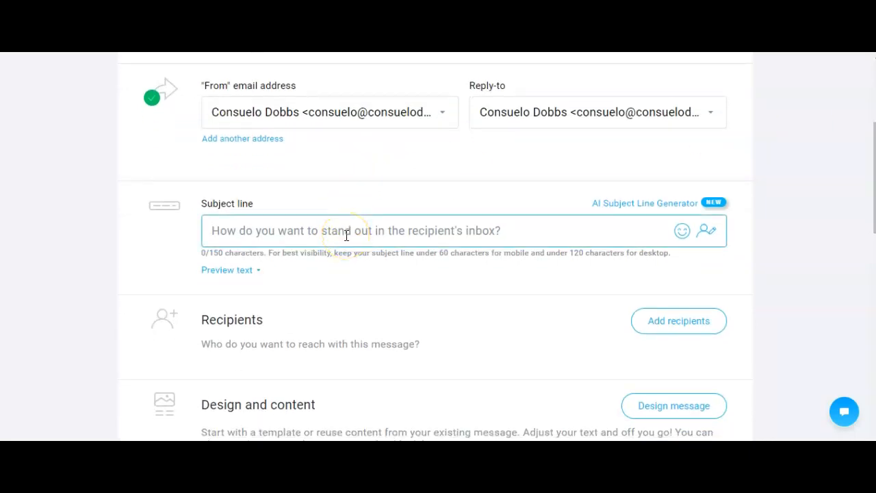
{"action": "type", "text": "question:"}
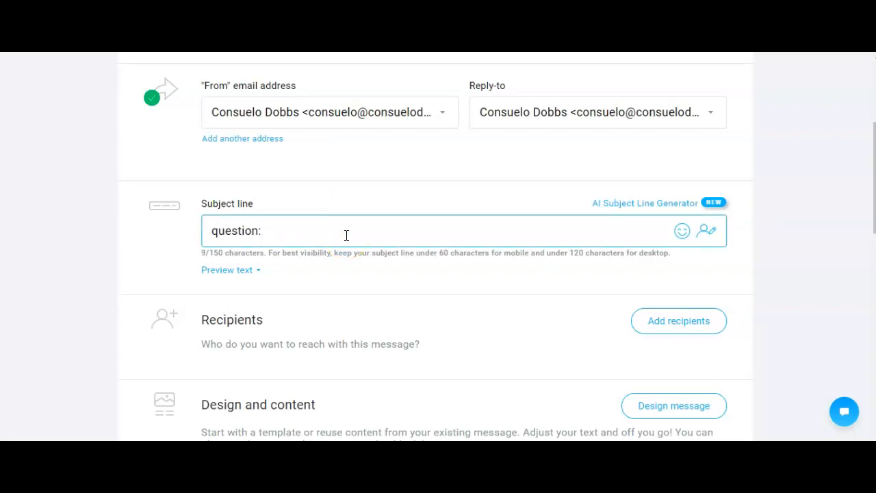
{"action": "left_click", "coordinate": [125, 239]}
Step: Start designing the message content from the fourth of the blank templates
{"action": "scroll", "coordinate": [130, 231], "scroll_direction": "down", "scroll_amount": 2}
{"action": "scroll", "coordinate": [131, 231], "scroll_direction": "down", "scroll_amount": 3}
{"action": "scroll", "coordinate": [437, 249], "scroll_direction": "up", "scroll_amount": 2}
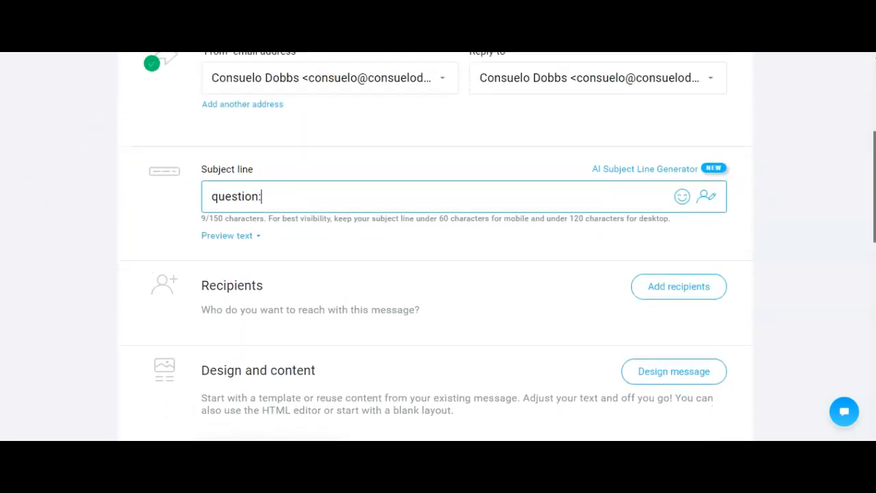
{"action": "scroll", "coordinate": [436, 249], "scroll_direction": "down", "scroll_amount": 2}
{"action": "scroll", "coordinate": [437, 249], "scroll_direction": "down", "scroll_amount": 6}
{"action": "mouse_move", "coordinate": [209, 202]}
{"action": "left_click", "coordinate": [288, 293]}
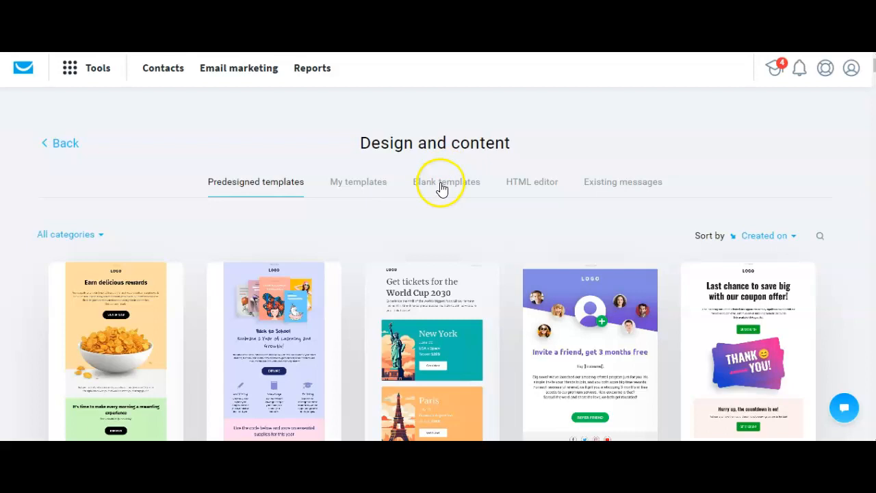
{"action": "left_click", "coordinate": [428, 187]}
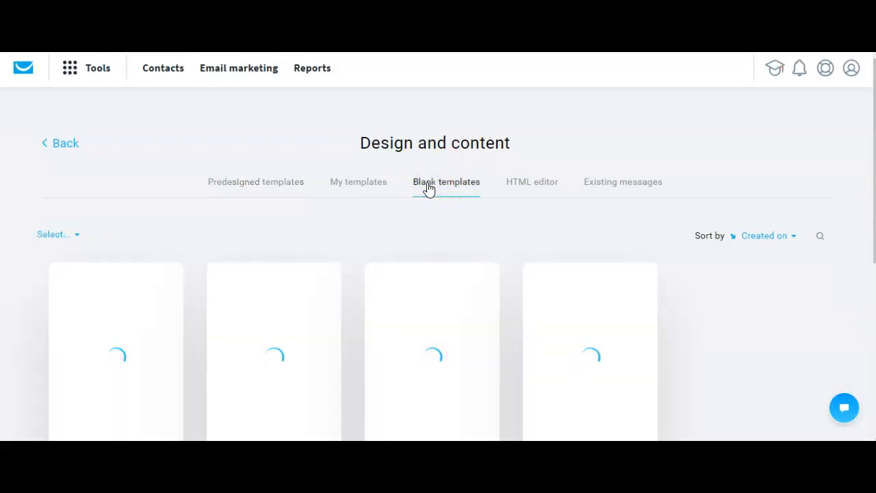
{"action": "mouse_move", "coordinate": [528, 330]}
{"action": "left_click", "coordinate": [575, 381]}
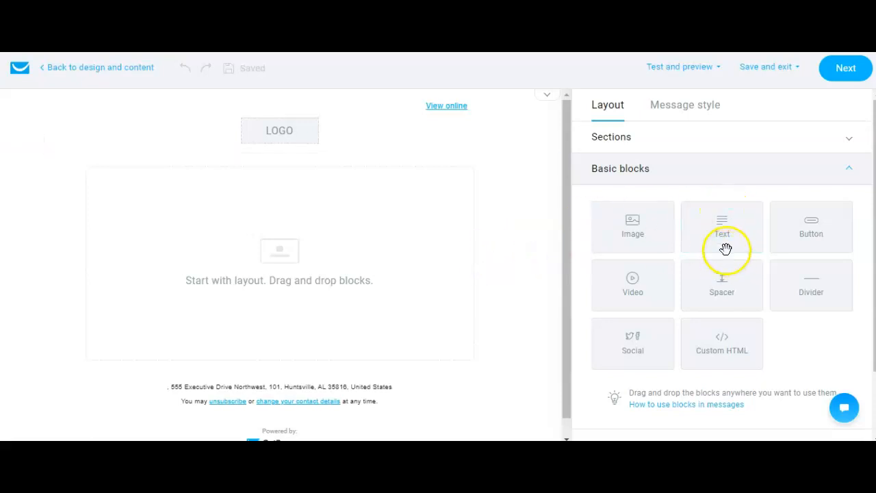
Step: Add a text block to the empty message layout below the logo
{"action": "left_click_drag", "start_coordinate": [723, 232], "coordinate": [355, 235]}
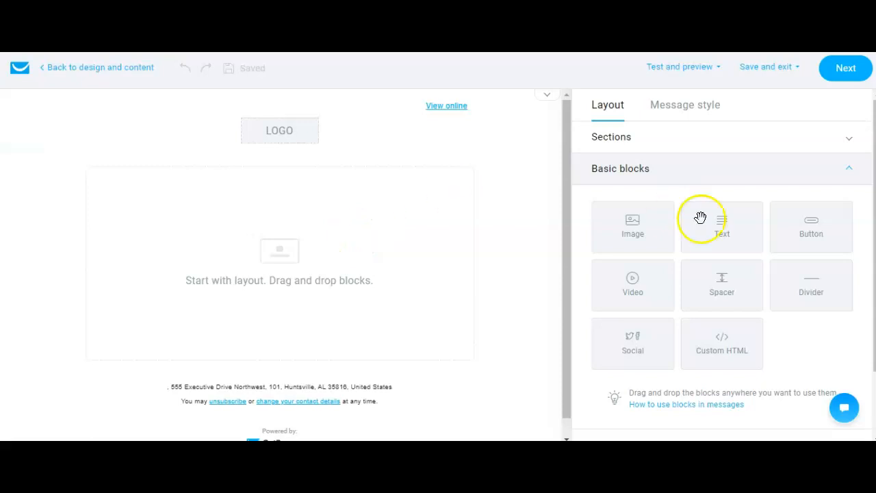
{"action": "left_click_drag", "start_coordinate": [724, 229], "coordinate": [332, 233]}
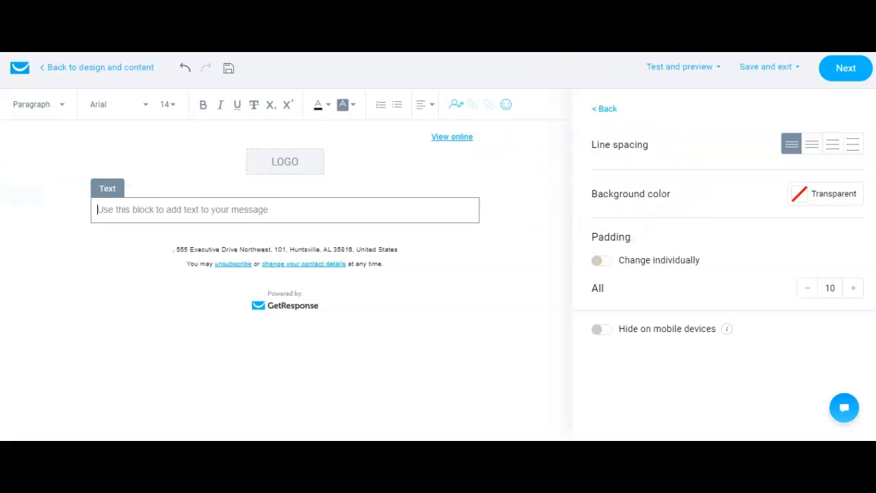
{"action": "left_click", "coordinate": [600, 111]}
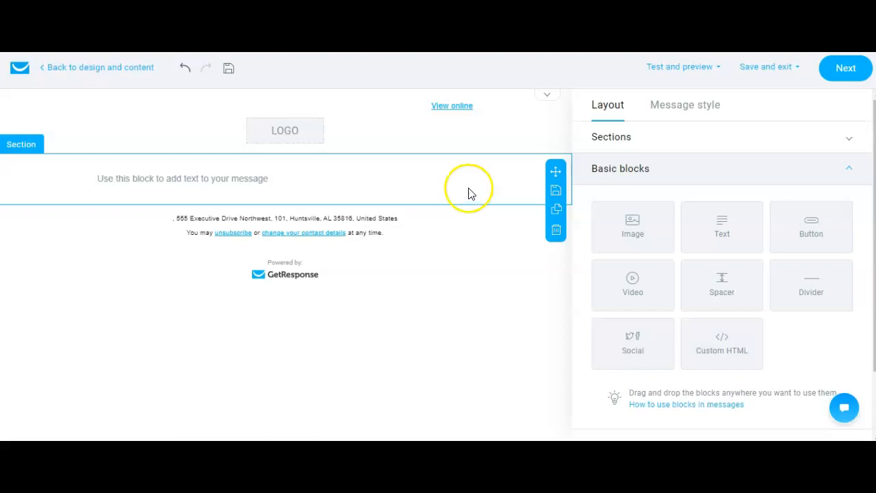
Step: Write "Are you still interested in firing your boss and Making money online from home?" in the text block
{"action": "left_click", "coordinate": [164, 179]}
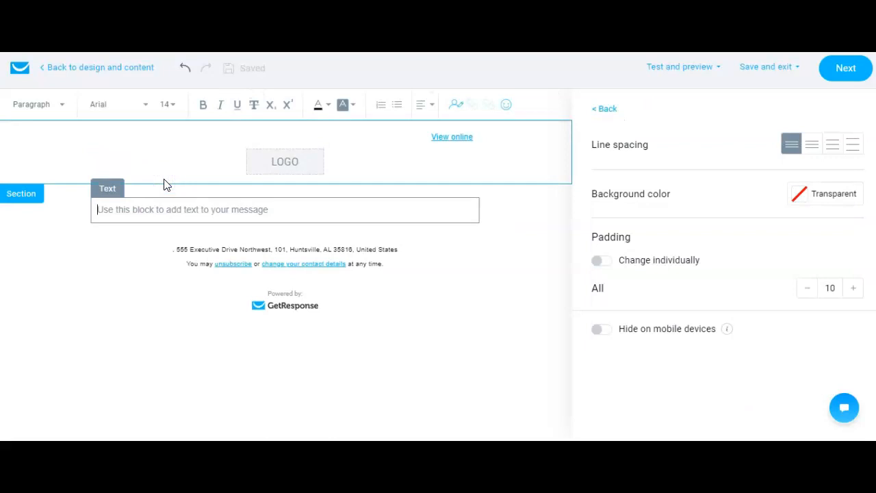
{"action": "type", "text": "Are "}
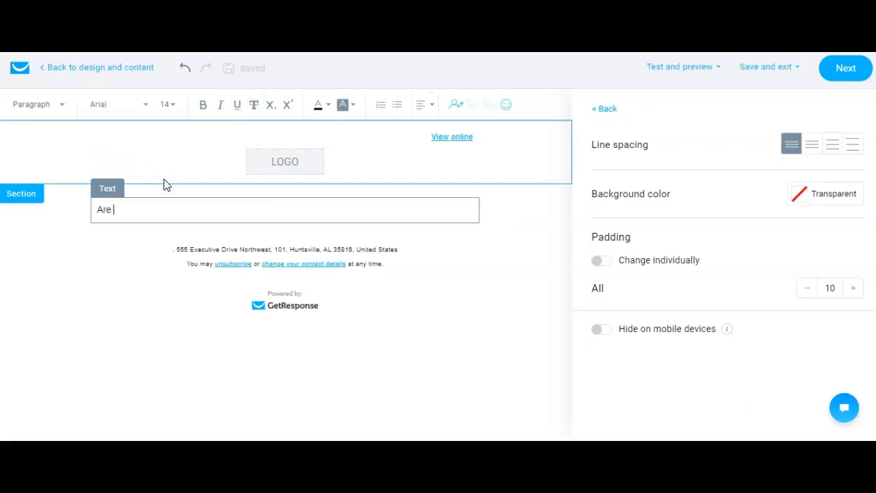
{"action": "type", "text": "you still intres"}
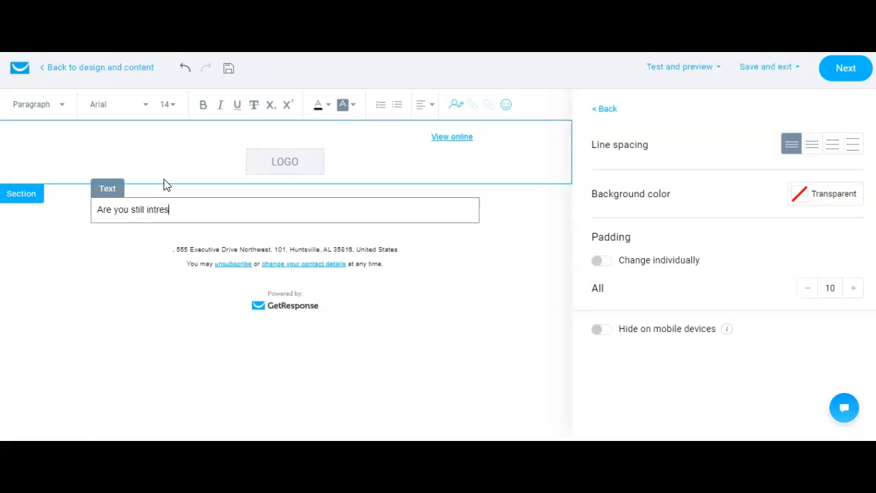
{"action": "type", "text": "ted in"}
{"action": "left_click", "coordinate": [131, 198]}
{"action": "left_click", "coordinate": [186, 209]}
{"action": "key", "text": "BackSpace"}
{"action": "key", "text": "BackSpace"}
{"action": "key", "text": "BackSpace"}
{"action": "key", "text": "BackSpace"}
{"action": "key", "text": "BackSpace"}
{"action": "key", "text": "BackSpace"}
{"action": "key", "text": "BackSpace"}
{"action": "key", "text": "BackSpace"}
{"action": "key", "text": "BackSpace"}
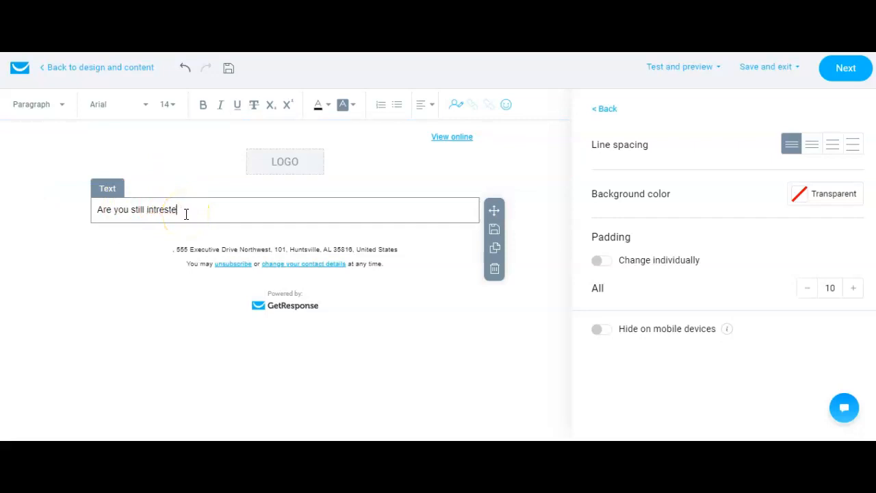
{"action": "type", "text": "erested in firing you r boss and"}
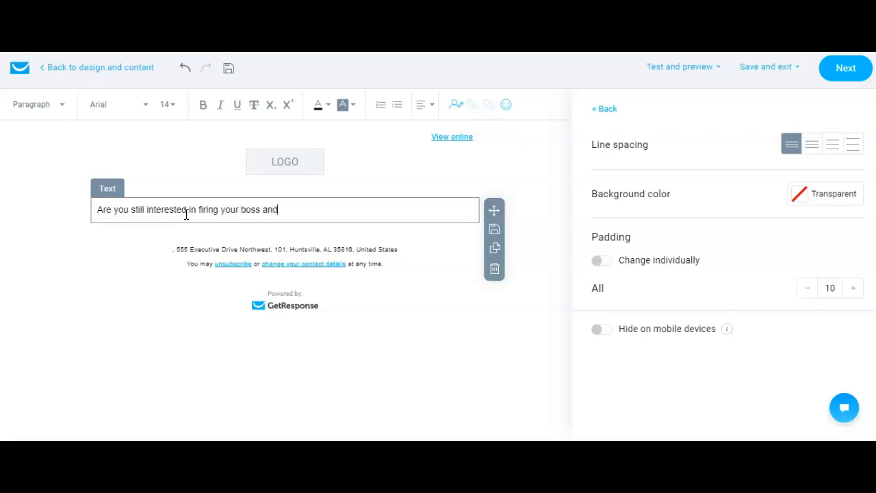
{"action": "type", "text": " Making money onli"}
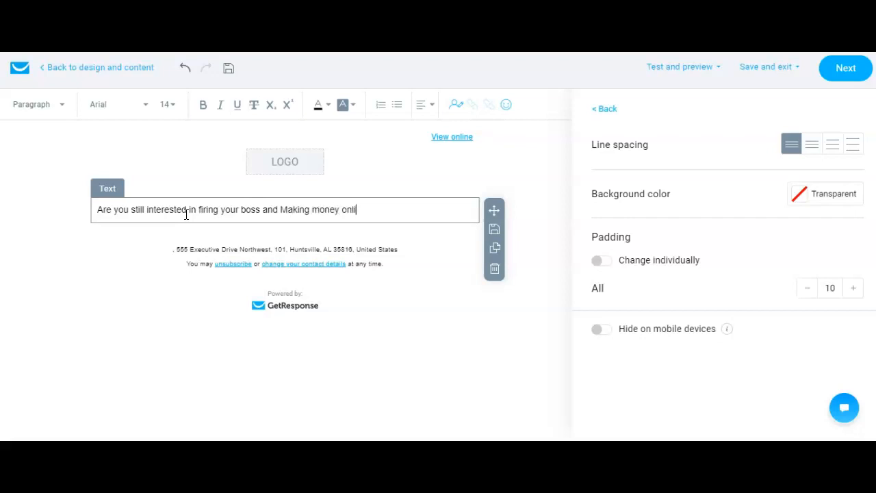
{"action": "type", "text": "ne from home?"}
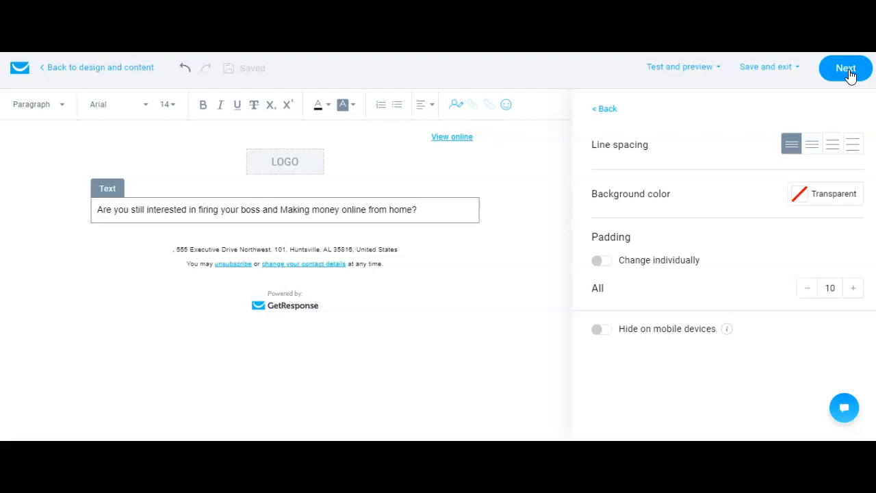
Step: Add ten blank lines below the question in the text block and finish the message design
{"action": "left_click", "coordinate": [521, 209]}
{"action": "key", "text": "Return"}
{"action": "key", "text": "Return"}
{"action": "key", "text": "Return"}
{"action": "key", "text": "Return"}
{"action": "key", "text": "Return"}
{"action": "key", "text": "Return"}
{"action": "key", "text": "Return"}
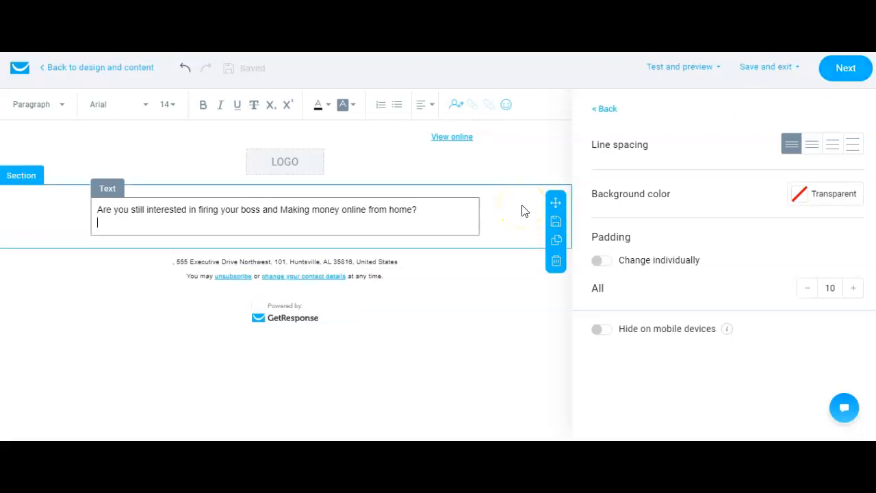
{"action": "key", "text": "Return"}
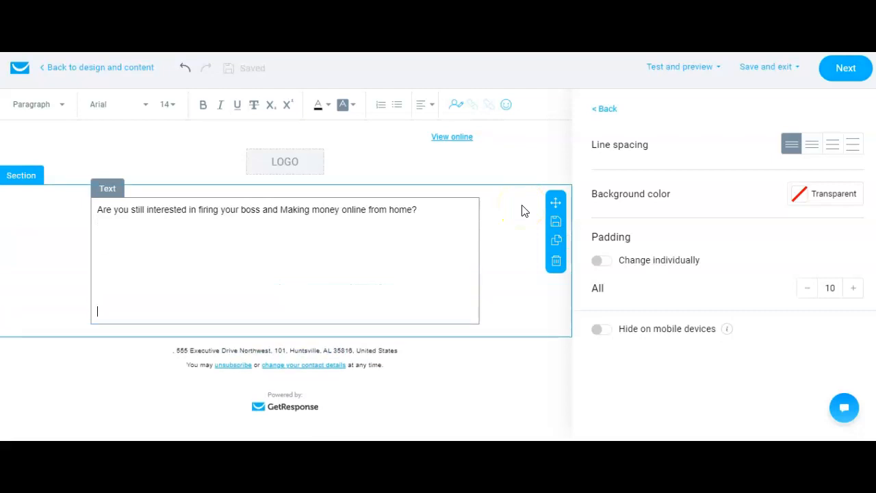
{"action": "key", "text": "Return"}
{"action": "key", "text": "Return"}
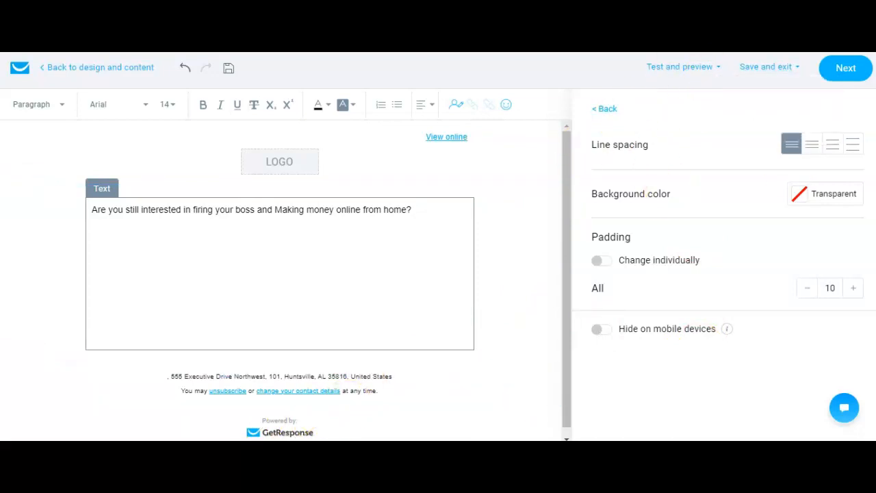
{"action": "left_click", "coordinate": [843, 75]}
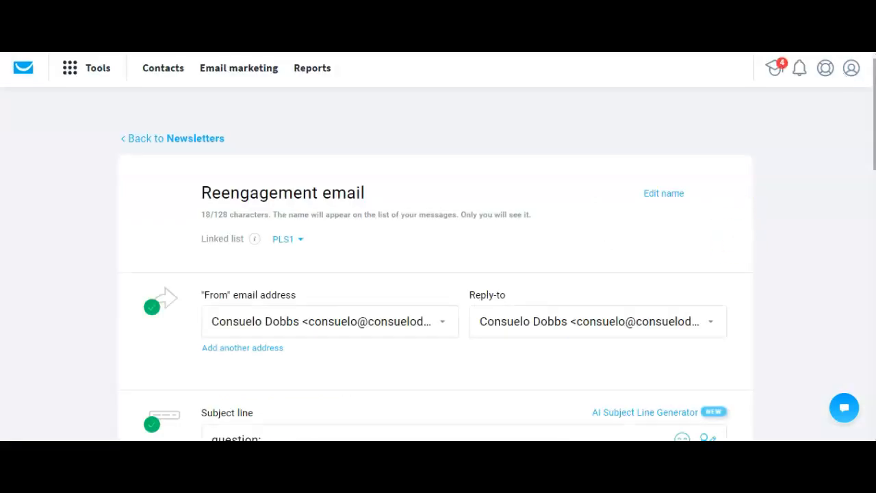
Step: Review the newsletter's tracking and sending options, and look over the lists available as recipients
{"action": "left_click_drag", "start_coordinate": [875, 112], "coordinate": [875, 319]}
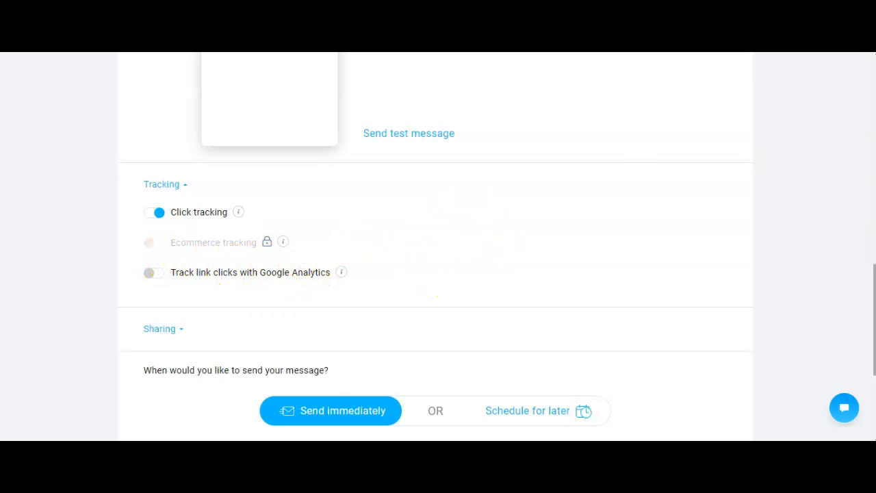
{"action": "scroll", "coordinate": [439, 274], "scroll_direction": "down", "scroll_amount": 2}
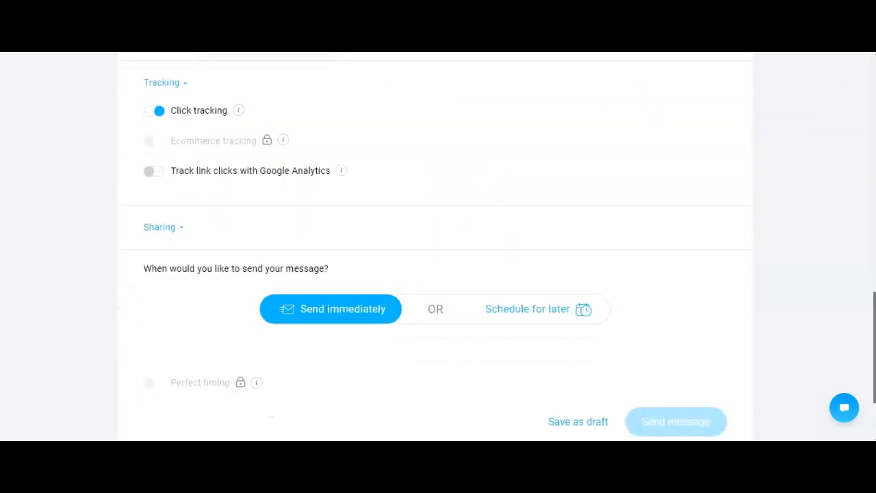
{"action": "scroll", "coordinate": [438, 246], "scroll_direction": "up", "scroll_amount": 6}
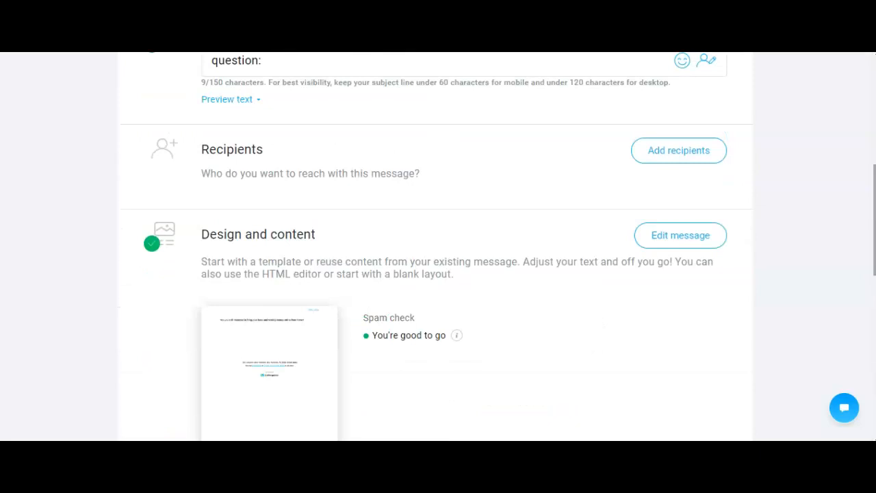
{"action": "scroll", "coordinate": [438, 247], "scroll_direction": "up", "scroll_amount": 3}
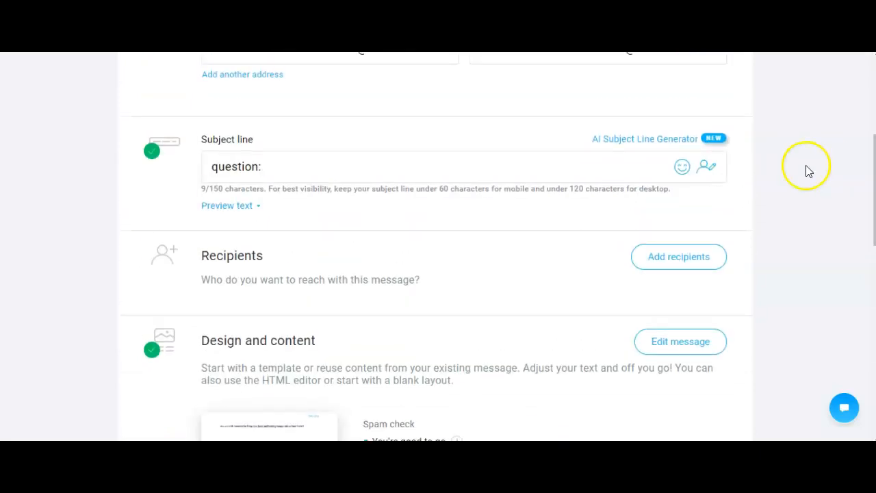
{"action": "scroll", "coordinate": [671, 337], "scroll_direction": "up", "scroll_amount": 1}
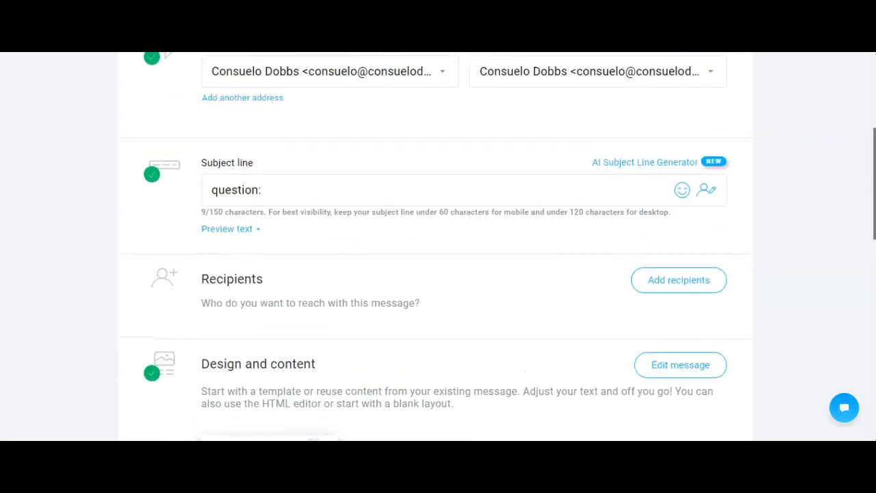
{"action": "left_click", "coordinate": [675, 296]}
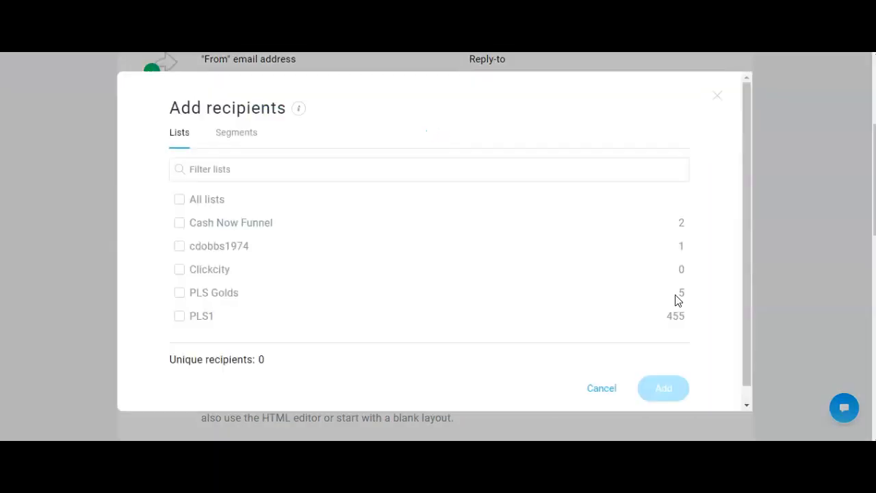
{"action": "left_click", "coordinate": [718, 95]}
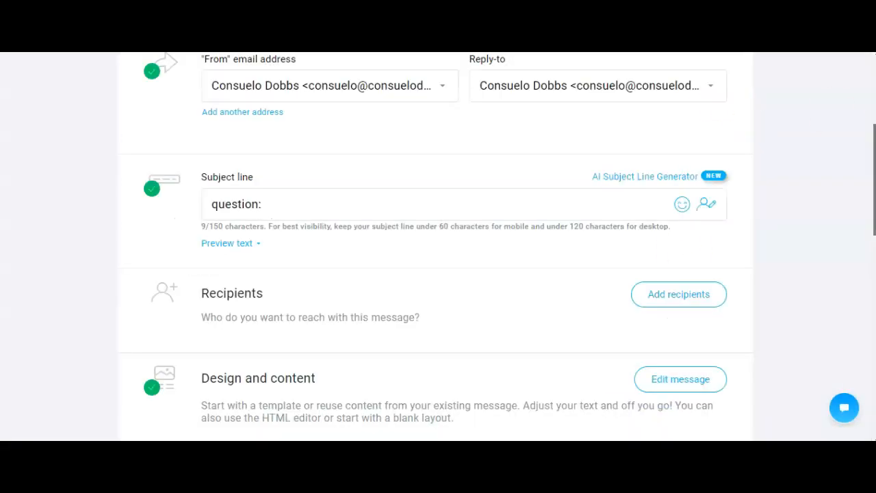
Step: Check the sender, subject line, recipients, and design and content sections of the newsletter for completeness
{"action": "scroll", "coordinate": [304, 200], "scroll_direction": "up", "scroll_amount": 3}
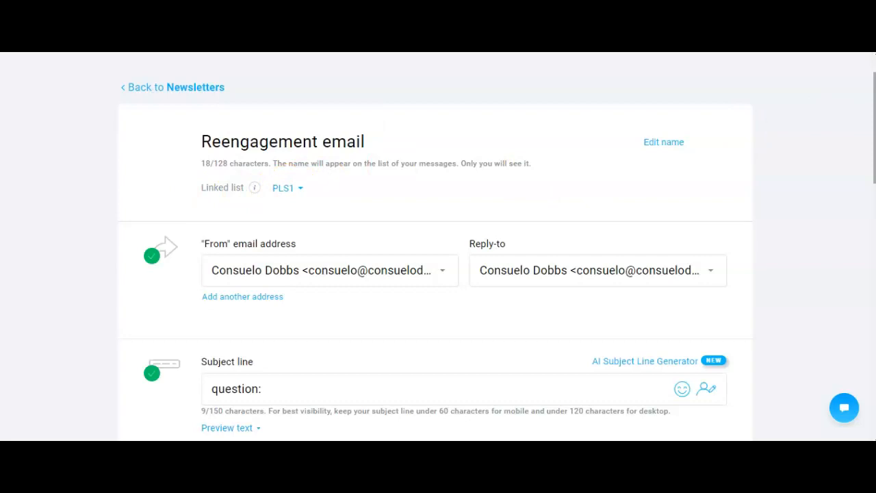
{"action": "scroll", "coordinate": [438, 247], "scroll_direction": "down", "scroll_amount": 1}
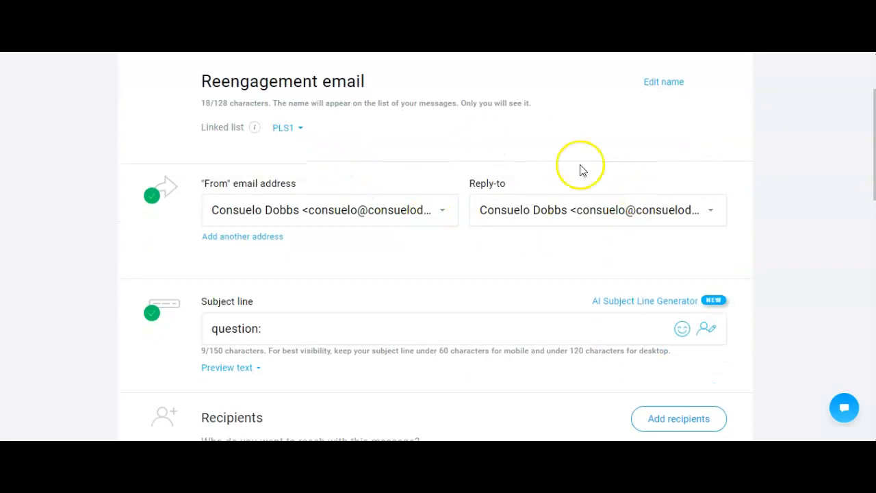
{"action": "left_click_drag", "start_coordinate": [875, 157], "coordinate": [875, 179]}
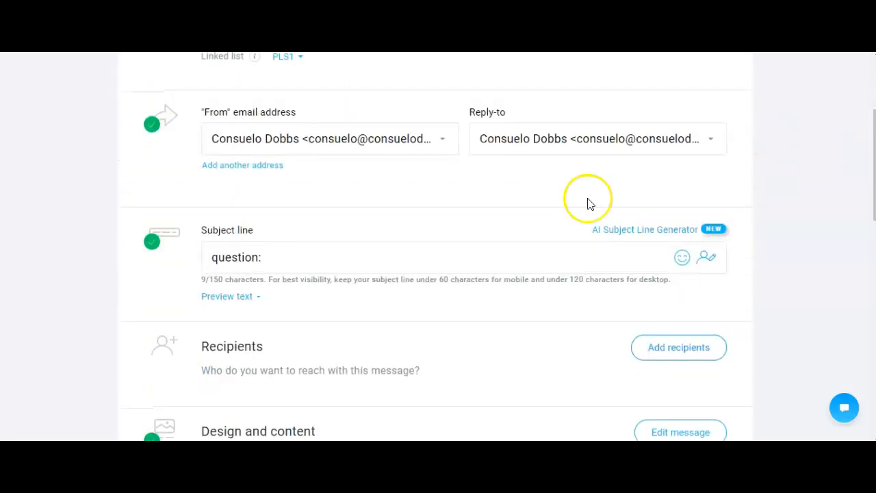
{"action": "left_click", "coordinate": [152, 131]}
{"action": "left_click", "coordinate": [153, 253]}
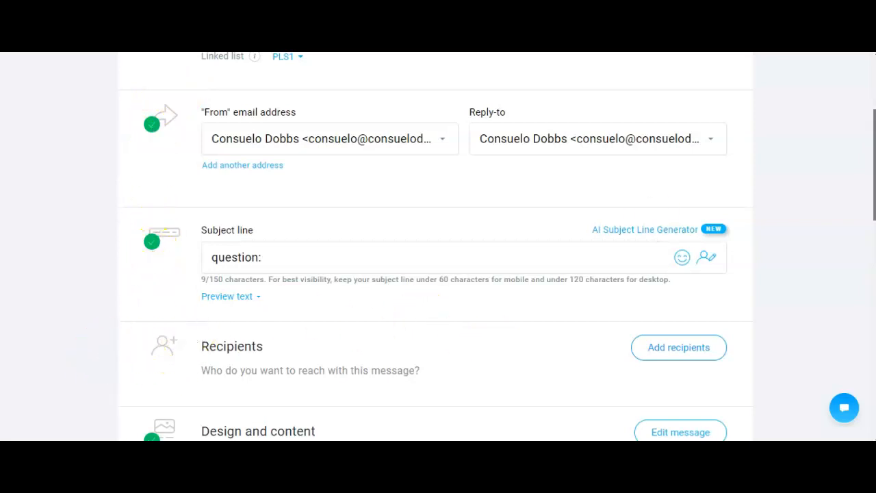
{"action": "scroll", "coordinate": [438, 274], "scroll_direction": "down", "scroll_amount": 2}
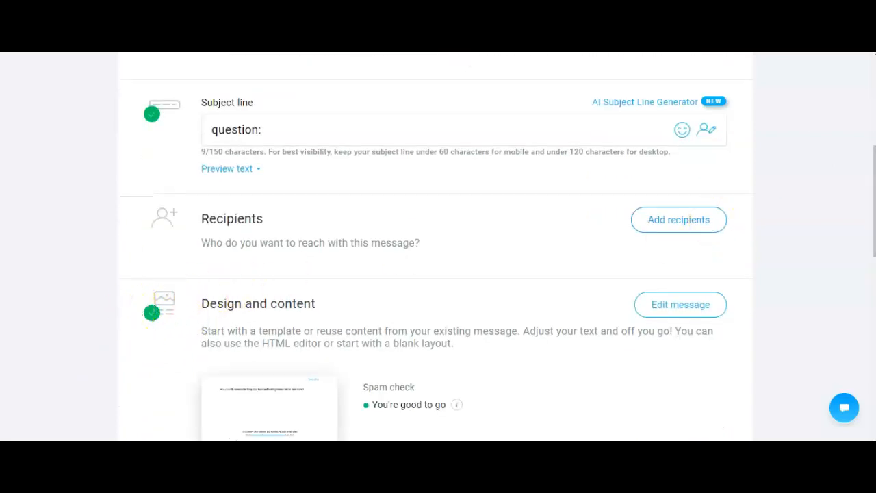
{"action": "scroll", "coordinate": [438, 274], "scroll_direction": "down", "scroll_amount": 4}
{"action": "scroll", "coordinate": [438, 274], "scroll_direction": "up", "scroll_amount": 1}
{"action": "left_click_drag", "start_coordinate": [875, 232], "coordinate": [875, 226]}
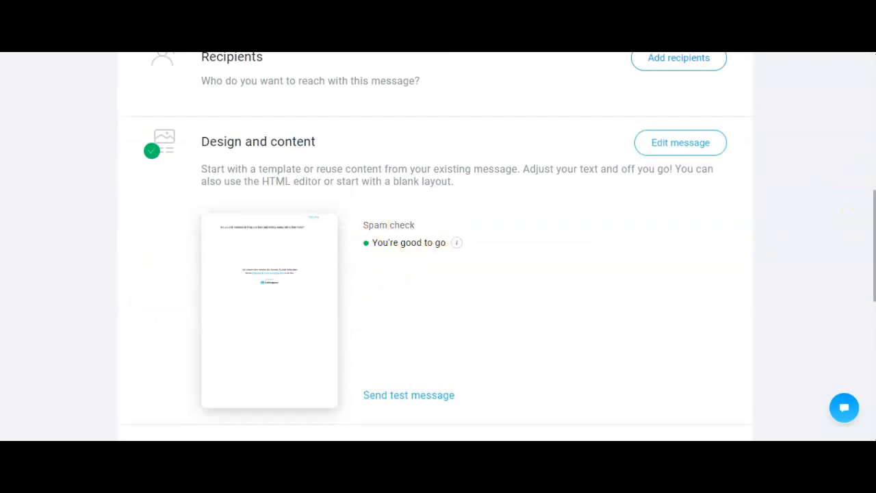
Step: Add the PLS1 list as the newsletter's recipients
{"action": "scroll", "coordinate": [696, 209], "scroll_direction": "up", "scroll_amount": 3}
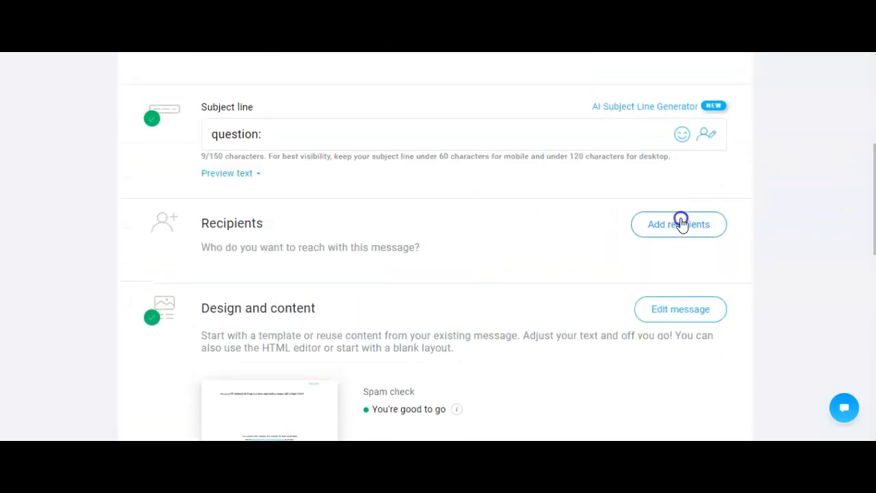
{"action": "left_click", "coordinate": [681, 221]}
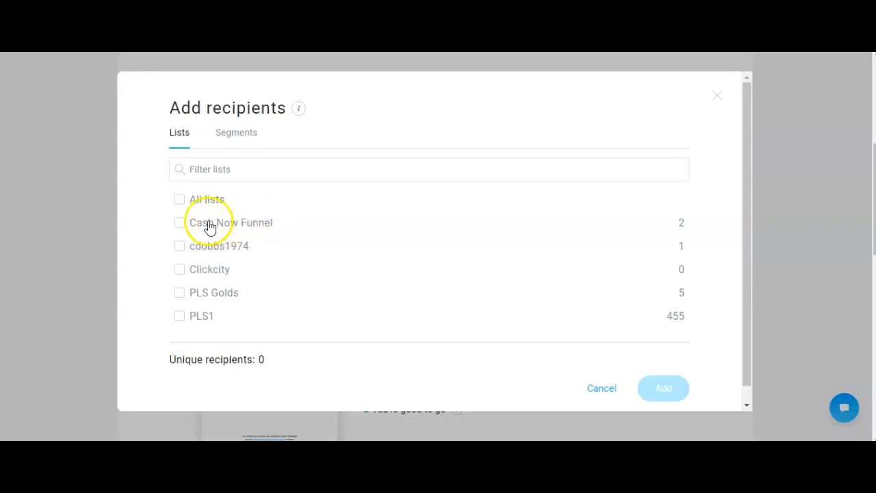
{"action": "left_click", "coordinate": [180, 319]}
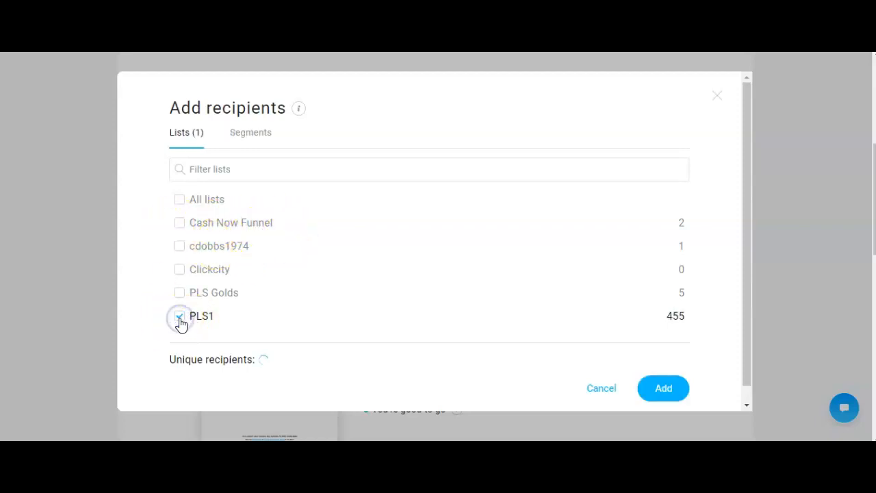
{"action": "left_click", "coordinate": [662, 388]}
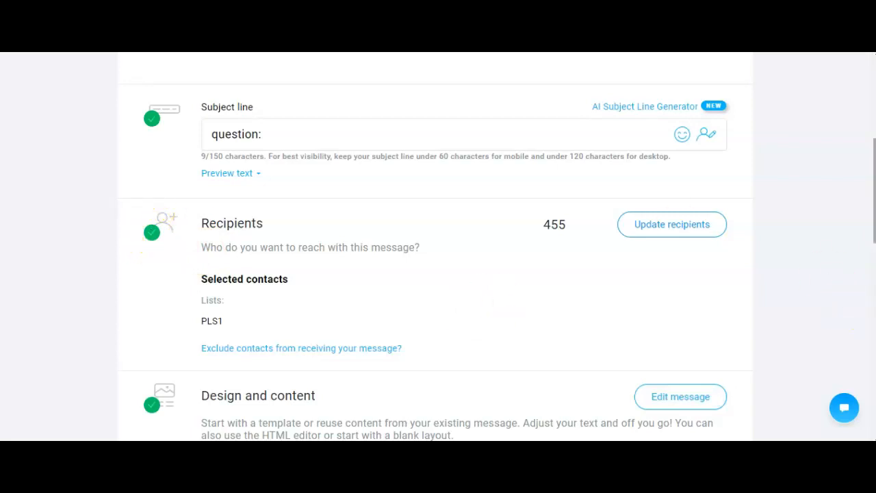
Step: Choose to schedule the message for later on Jul 23, 2023, and check the time zone choices
{"action": "left_click_drag", "start_coordinate": [874, 214], "coordinate": [875, 375]}
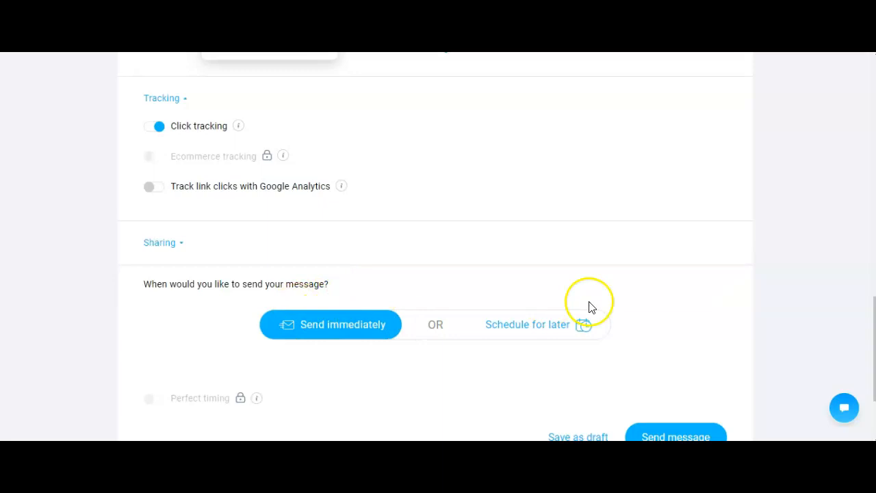
{"action": "left_click", "coordinate": [552, 328]}
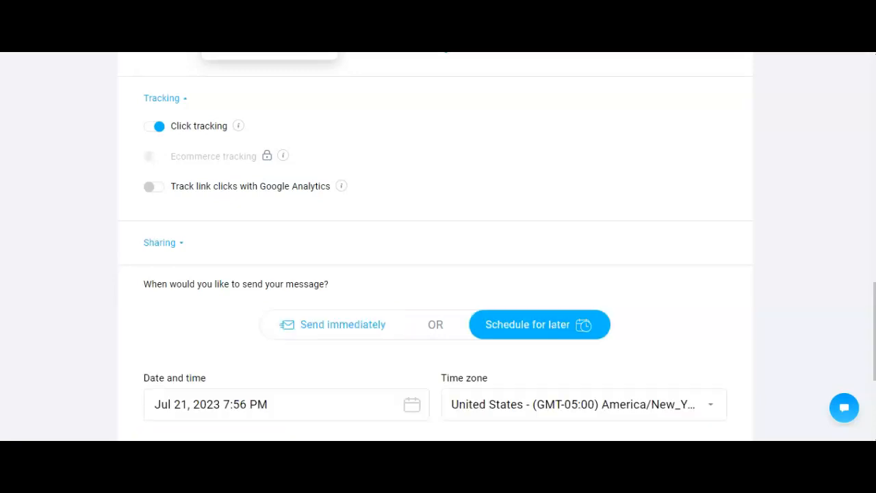
{"action": "scroll", "coordinate": [438, 274], "scroll_direction": "down", "scroll_amount": 2}
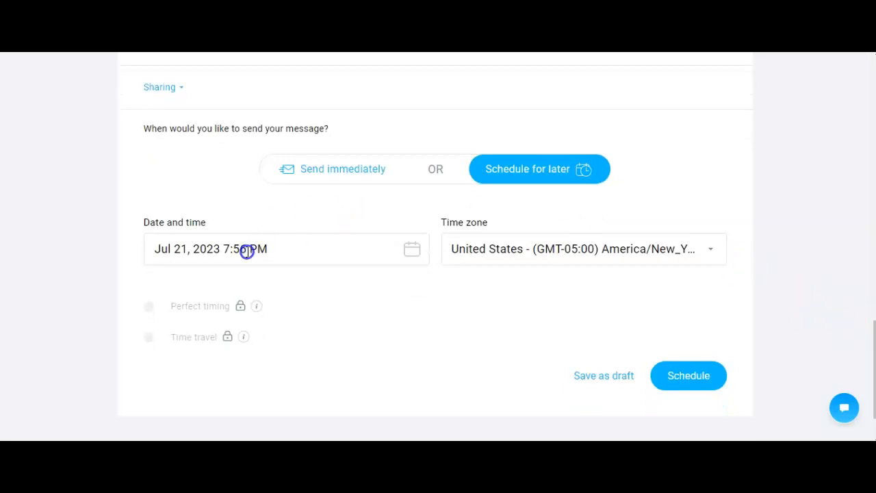
{"action": "left_click", "coordinate": [412, 250]}
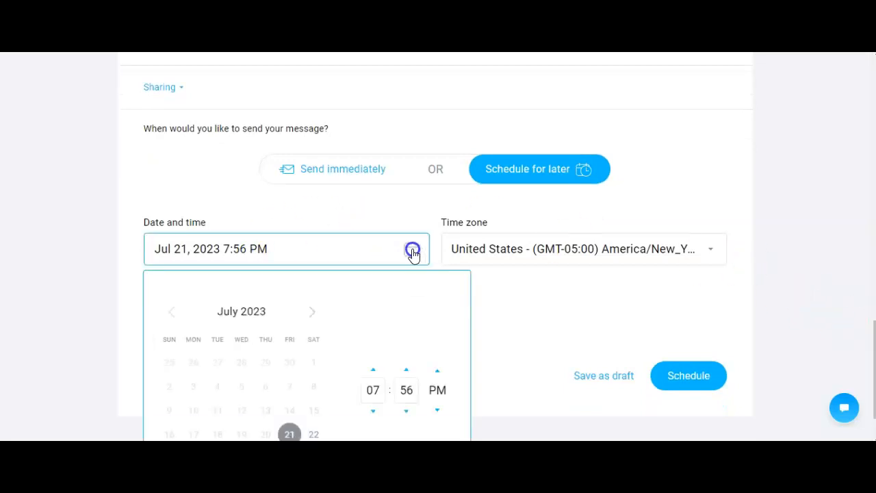
{"action": "scroll", "coordinate": [438, 274], "scroll_direction": "down", "scroll_amount": 1}
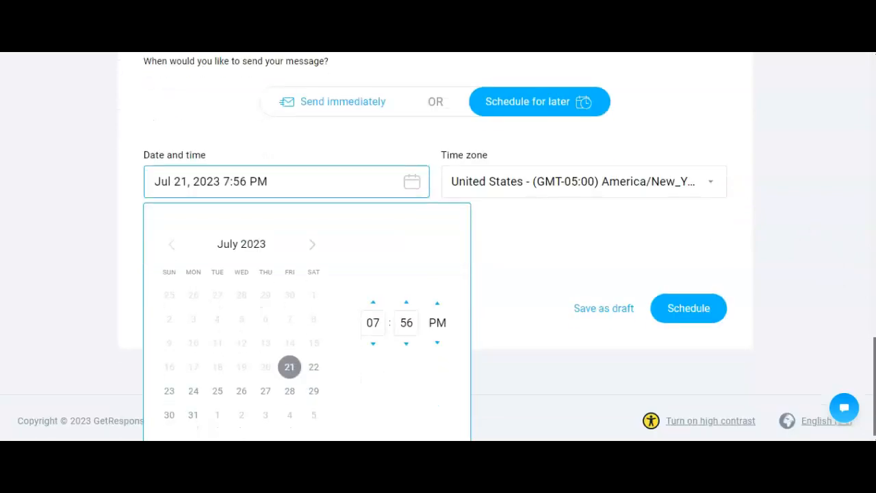
{"action": "left_click", "coordinate": [170, 396]}
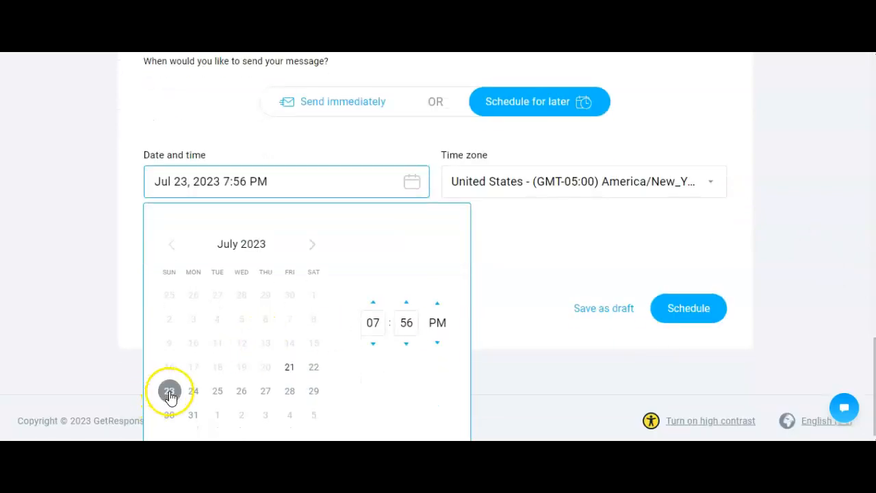
{"action": "left_click", "coordinate": [510, 297]}
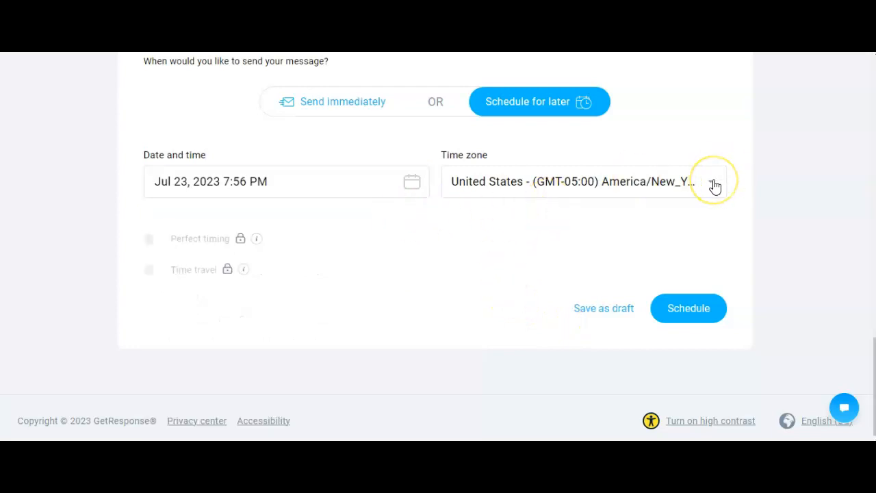
{"action": "left_click", "coordinate": [714, 185]}
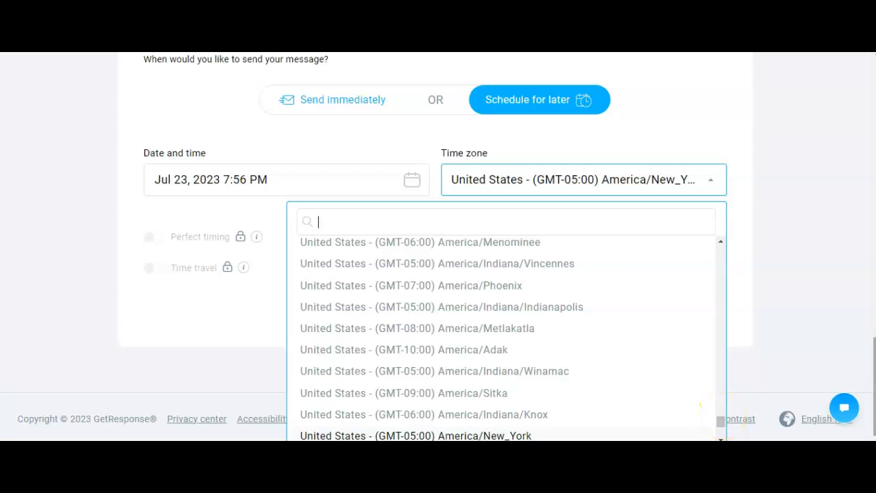
{"action": "left_click", "coordinate": [788, 343]}
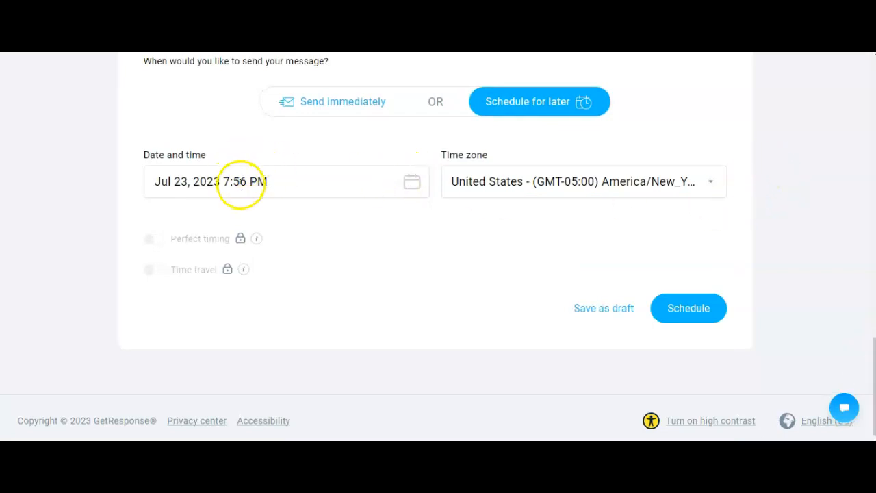
Step: Set the scheduled sending time to 5:00 PM
{"action": "left_click", "coordinate": [223, 175]}
{"action": "double_click", "coordinate": [224, 175]}
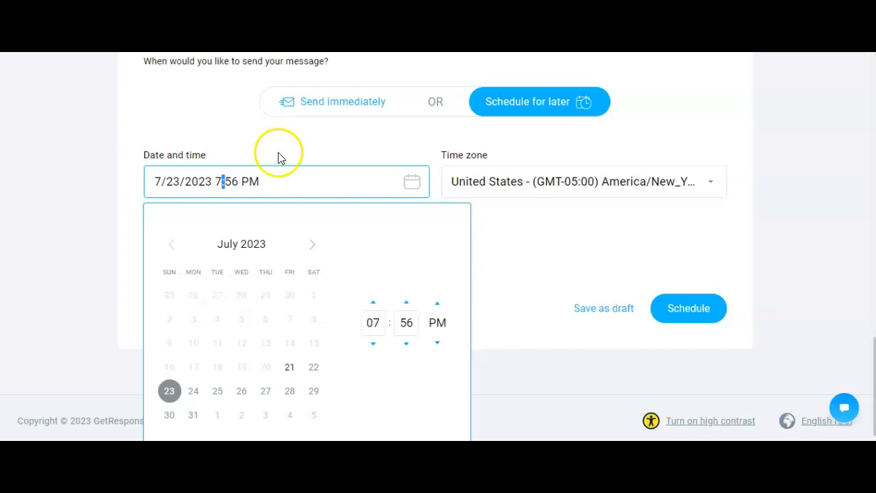
{"action": "left_click_drag", "start_coordinate": [239, 180], "coordinate": [215, 180]}
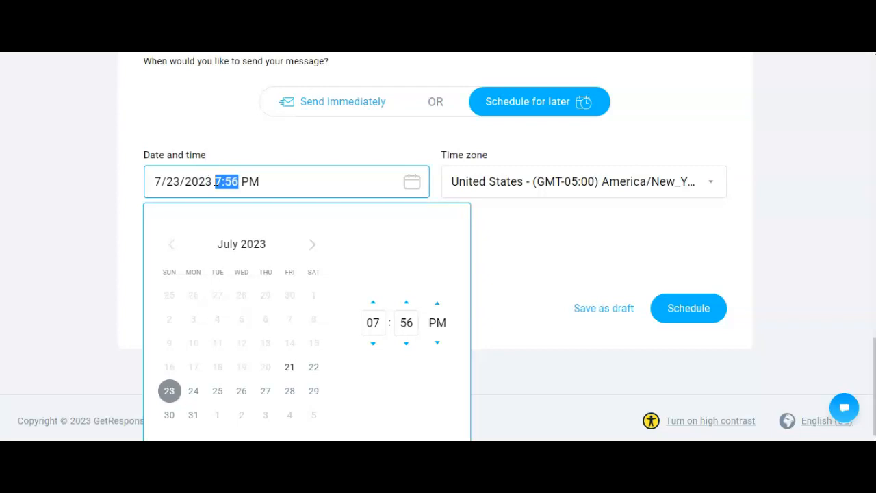
{"action": "type", "text": "5"}
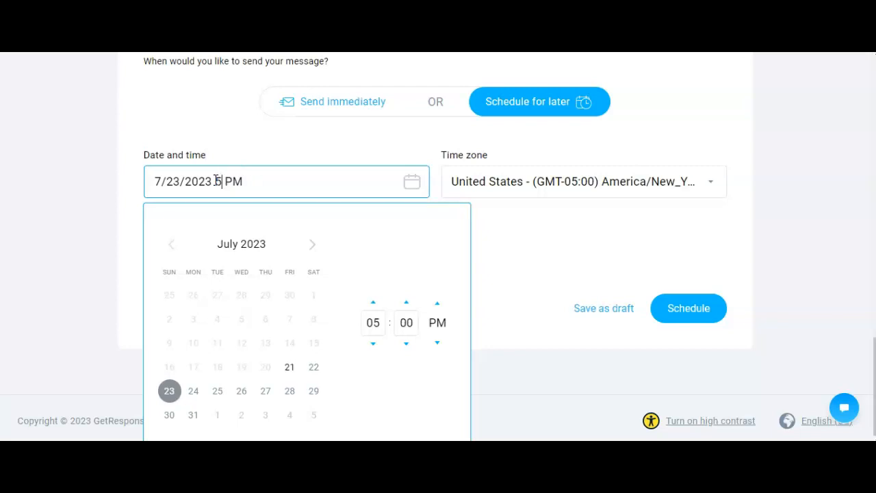
{"action": "type", "text": ":00"}
{"action": "left_click", "coordinate": [94, 224]}
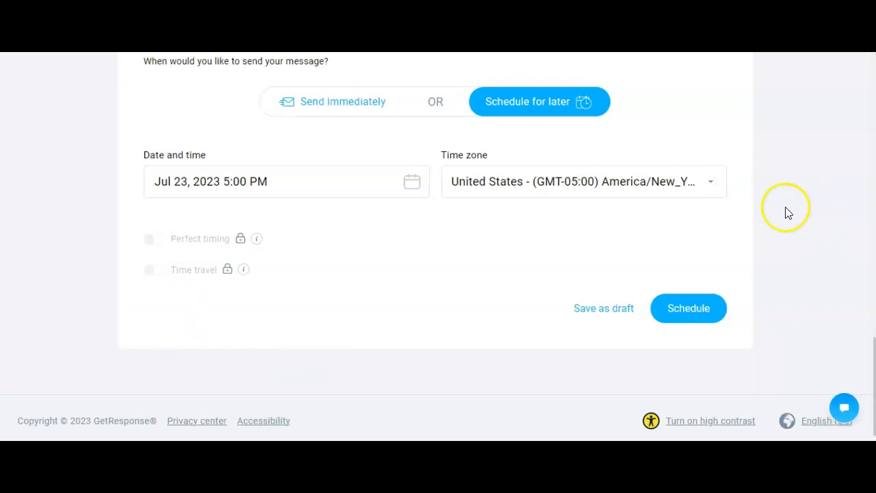
Step: Look through the available time zones for the scheduled message, keeping United States America/New_York selected
{"action": "left_click", "coordinate": [713, 183]}
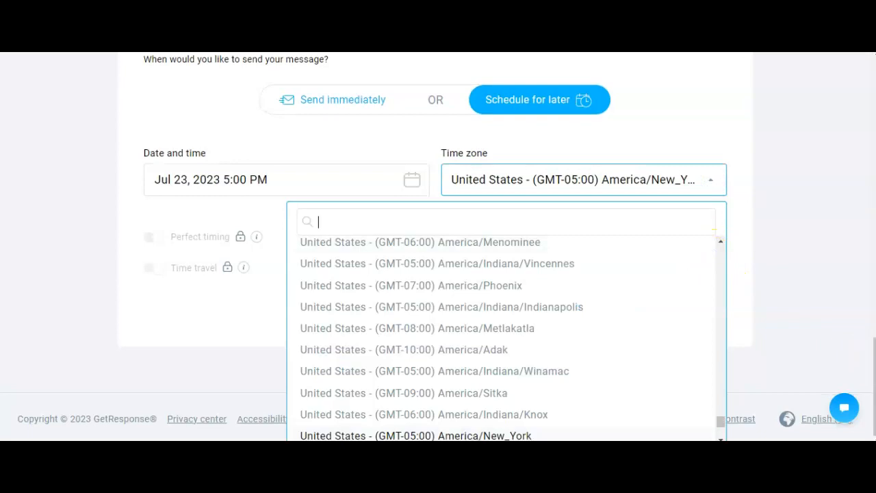
{"action": "left_click", "coordinate": [874, 383]}
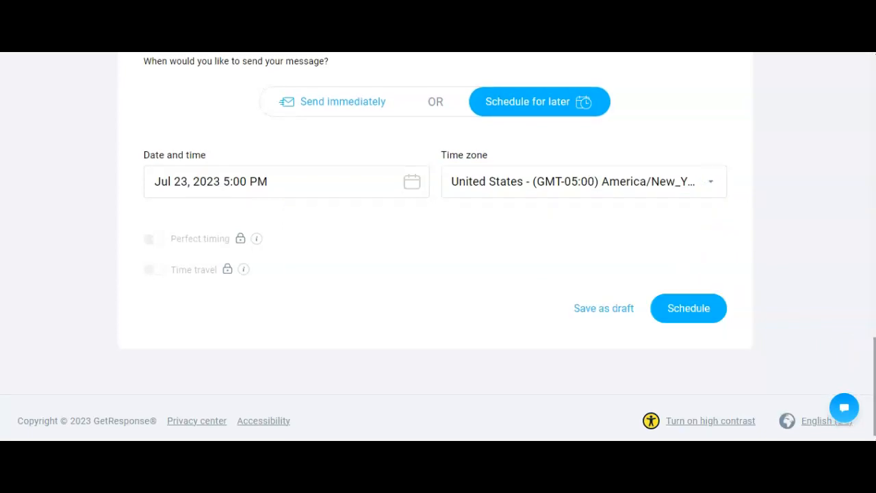
{"action": "left_click", "coordinate": [712, 183]}
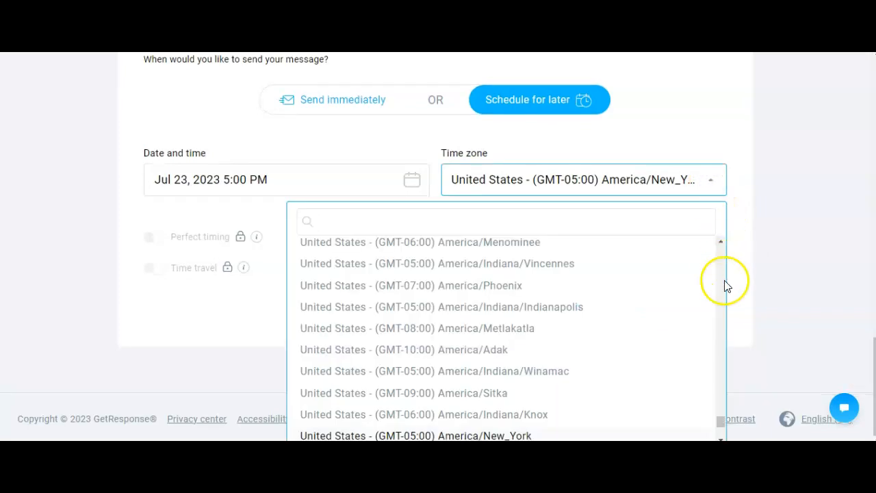
{"action": "mouse_move", "coordinate": [721, 422]}
{"action": "left_mouse_down"}
{"action": "mouse_move", "coordinate": [719, 349]}
{"action": "mouse_move", "coordinate": [716, 426]}
{"action": "mouse_move", "coordinate": [718, 413]}
{"action": "left_mouse_up"}
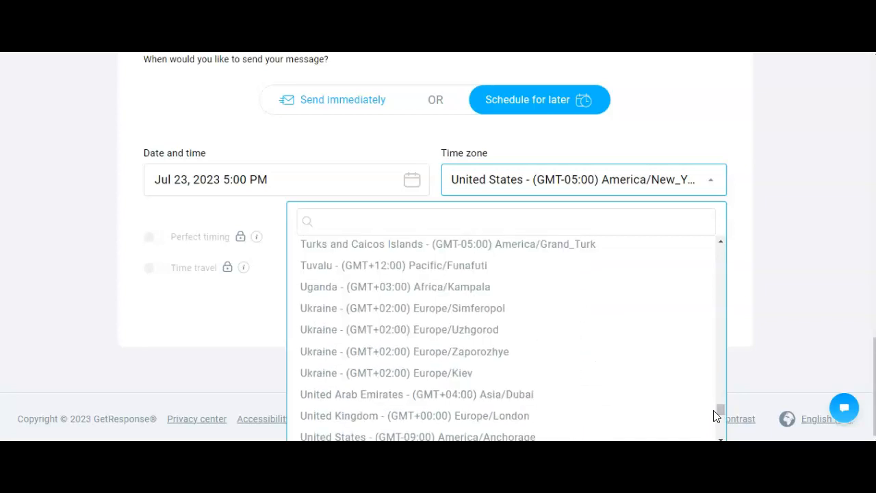
{"action": "left_click", "coordinate": [795, 319]}
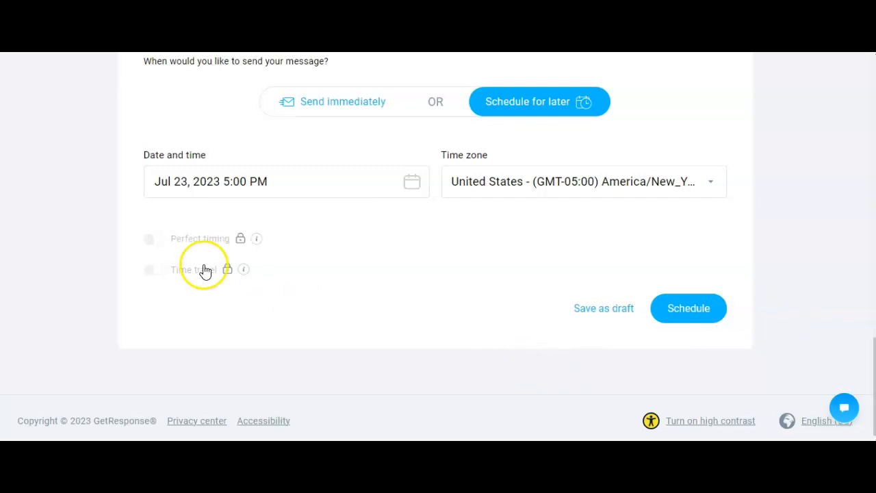
Step: Read the explanations of the Perfect timing and Time travel delivery options
{"action": "mouse_move", "coordinate": [253, 239]}
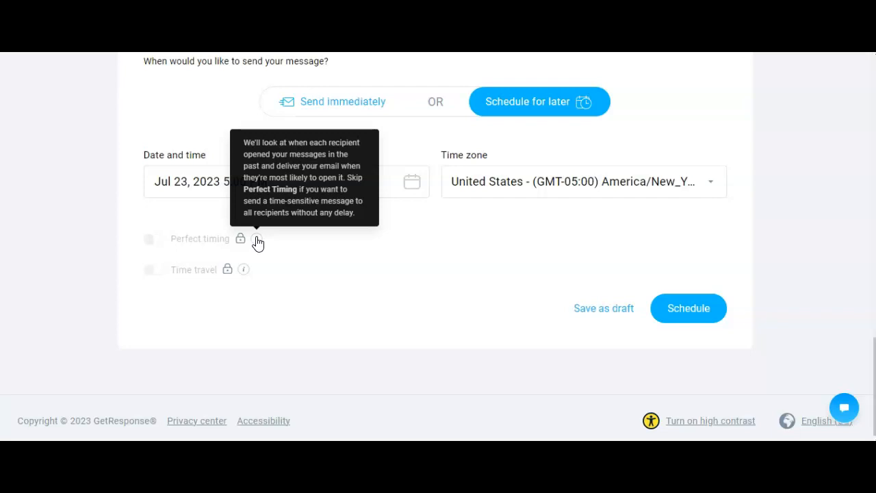
{"action": "left_click", "coordinate": [243, 270]}
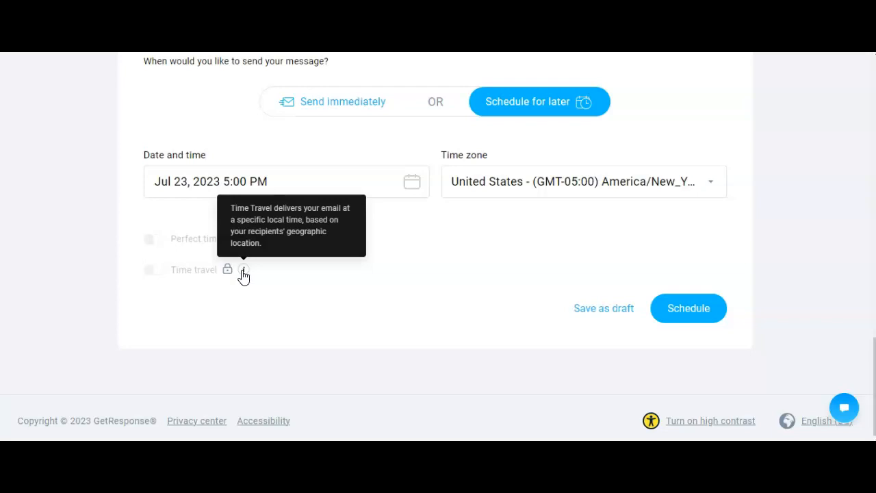
{"action": "left_click", "coordinate": [385, 266]}
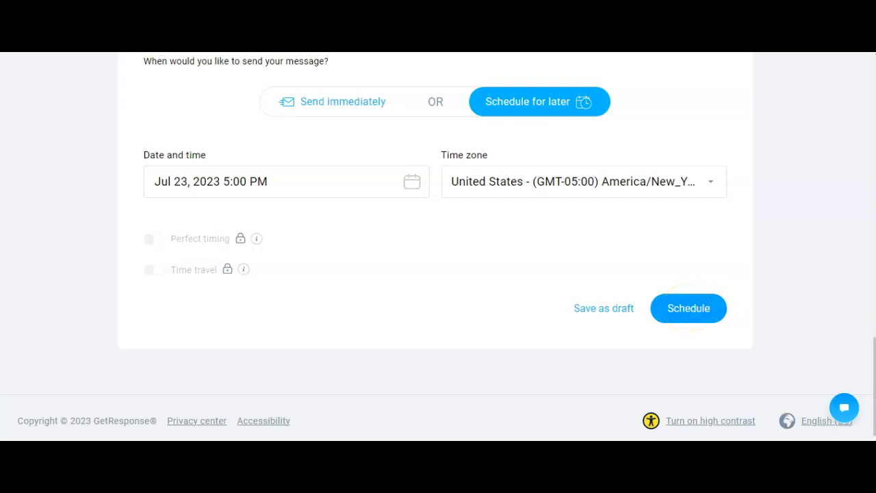
Step: Review all sections of the Reengagement email newsletter and schedule it for sending
{"action": "scroll", "coordinate": [438, 246], "scroll_direction": "up", "scroll_amount": 6}
{"action": "scroll", "coordinate": [439, 246], "scroll_direction": "down", "scroll_amount": 3}
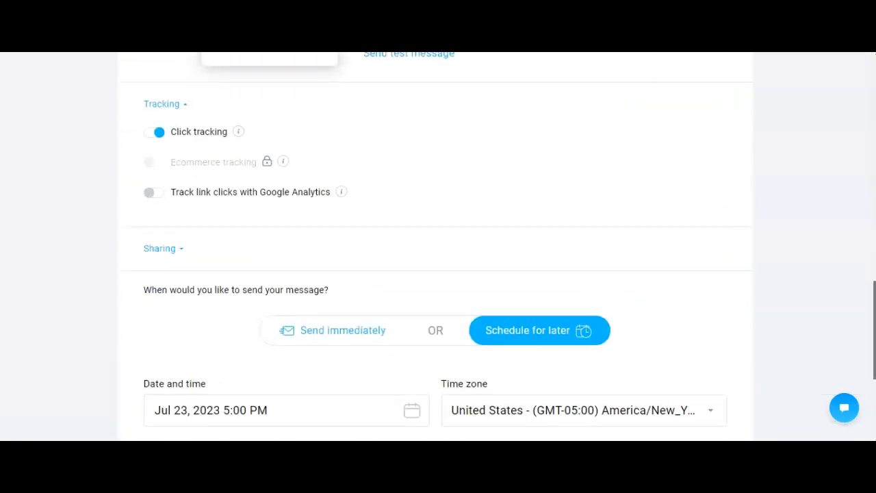
{"action": "scroll", "coordinate": [438, 246], "scroll_direction": "up", "scroll_amount": 10}
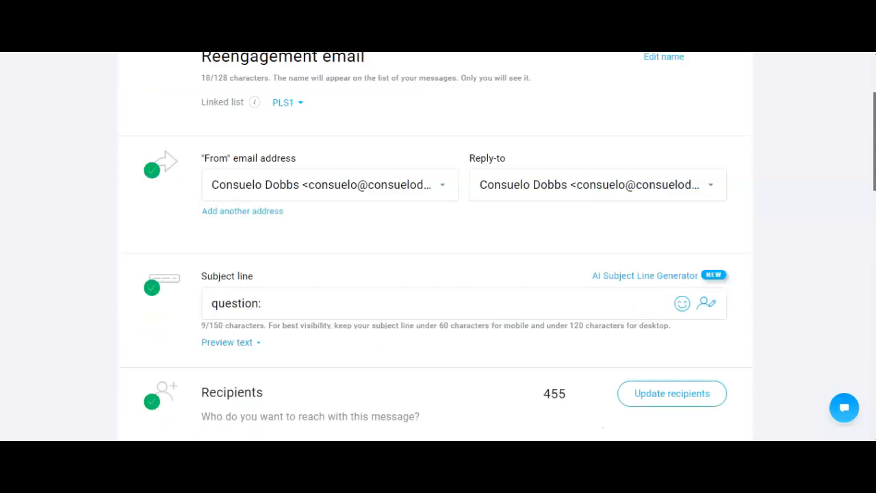
{"action": "scroll", "coordinate": [438, 247], "scroll_direction": "up", "scroll_amount": 2}
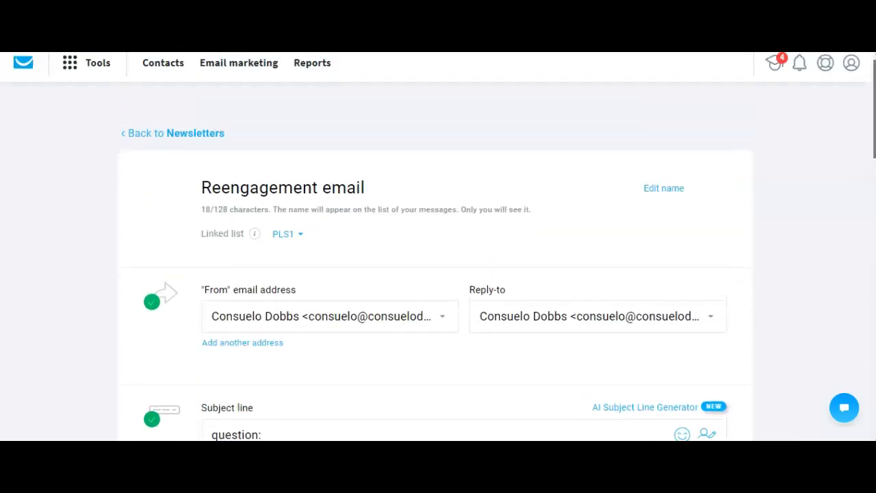
{"action": "scroll", "coordinate": [438, 246], "scroll_direction": "down", "scroll_amount": 1}
{"action": "scroll", "coordinate": [439, 246], "scroll_direction": "down", "scroll_amount": 10}
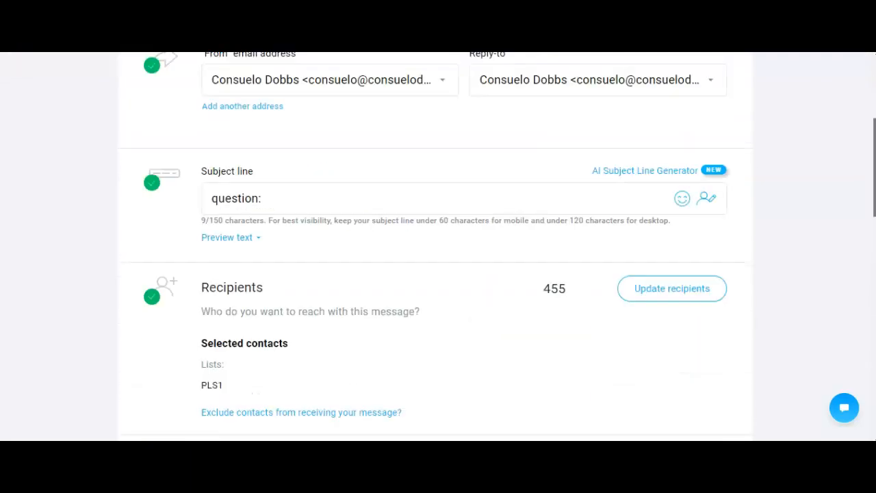
{"action": "scroll", "coordinate": [780, 321], "scroll_direction": "down", "scroll_amount": 2}
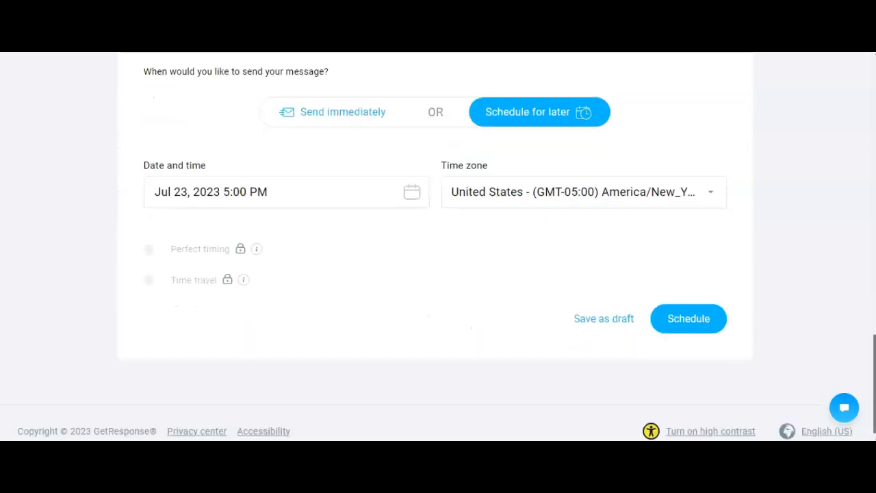
{"action": "left_click", "coordinate": [677, 312]}
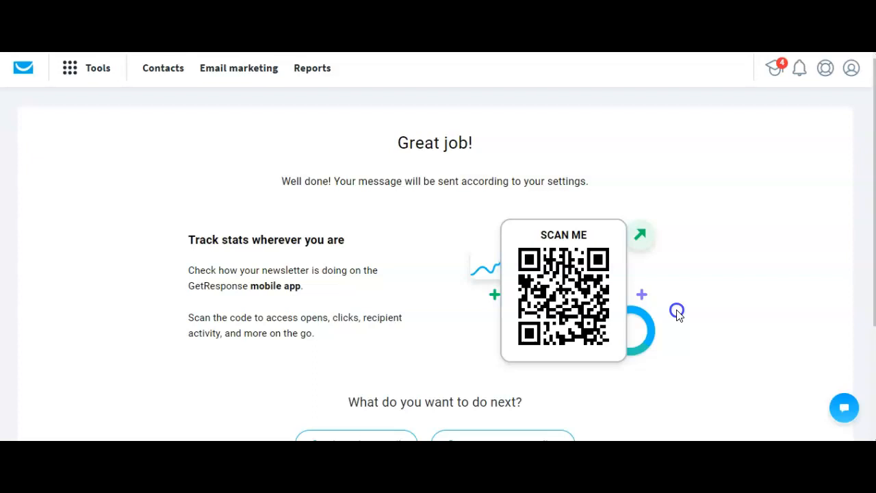
Step: Check the follow-up options offered after scheduling, and go to the email marketing newsletters overview
{"action": "left_click", "coordinate": [443, 303]}
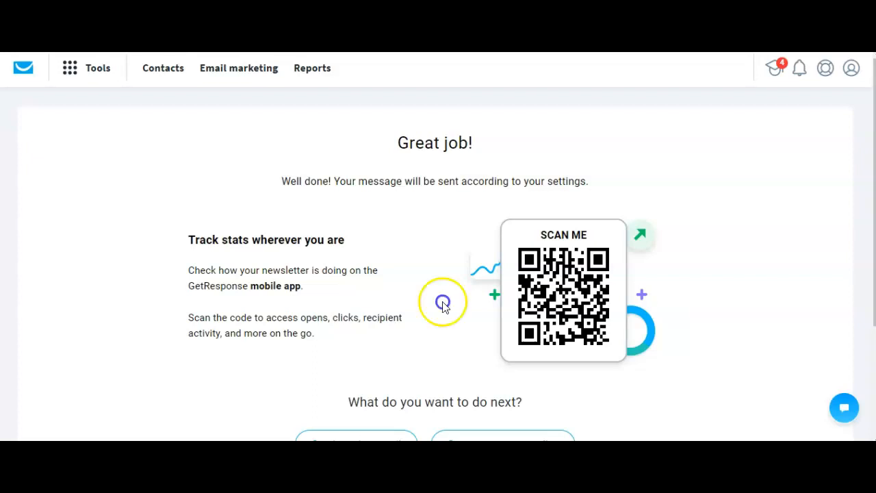
{"action": "left_click", "coordinate": [671, 191]}
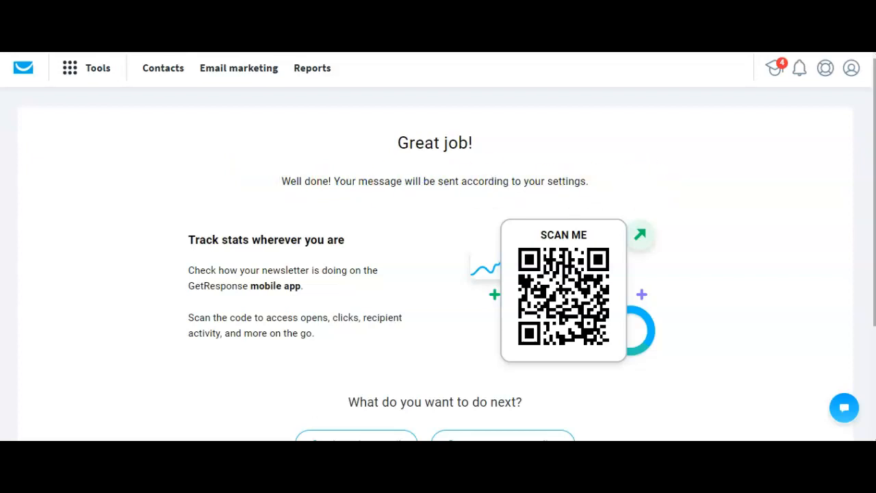
{"action": "scroll", "coordinate": [405, 306], "scroll_direction": "down", "scroll_amount": 2}
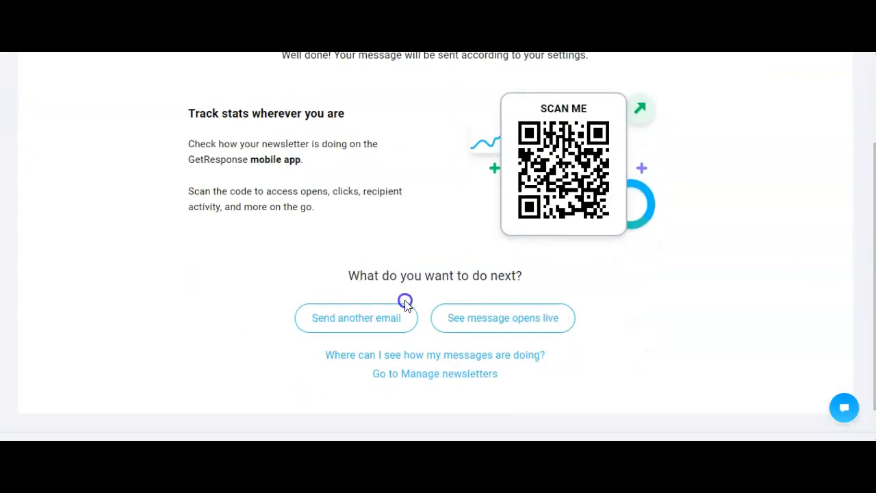
{"action": "left_click", "coordinate": [424, 279]}
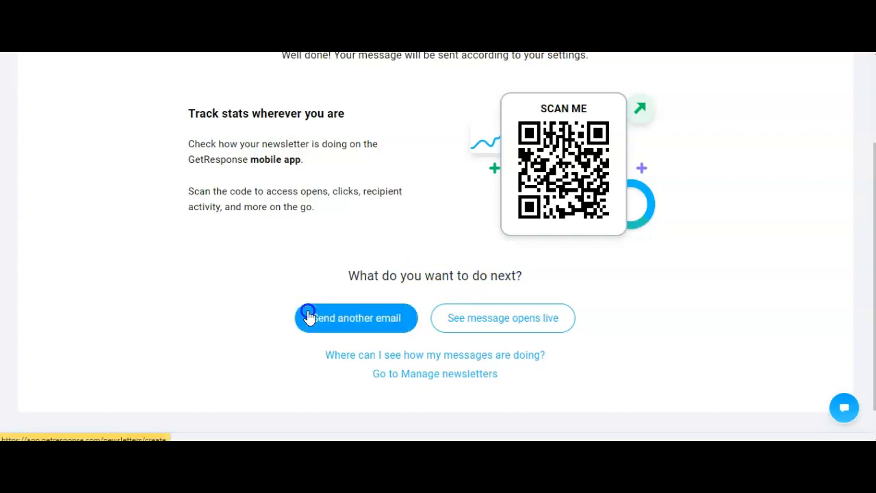
{"action": "left_click", "coordinate": [420, 282]}
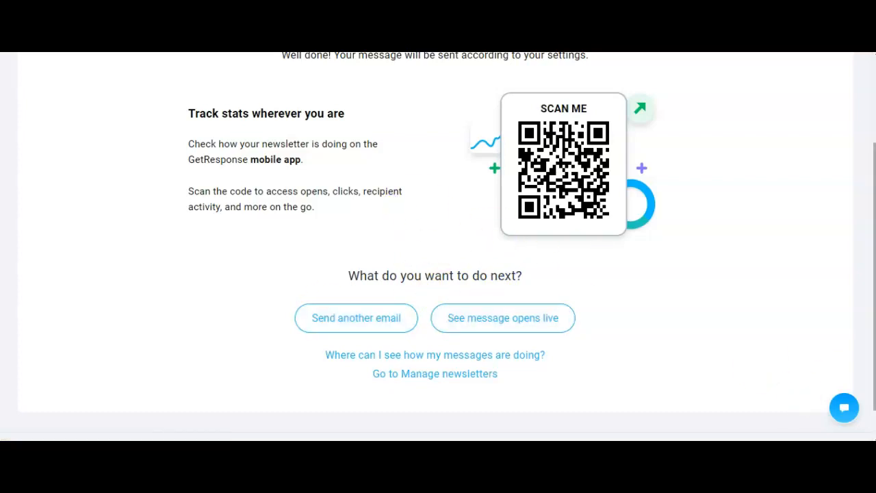
{"action": "scroll", "coordinate": [438, 246], "scroll_direction": "up", "scroll_amount": 2}
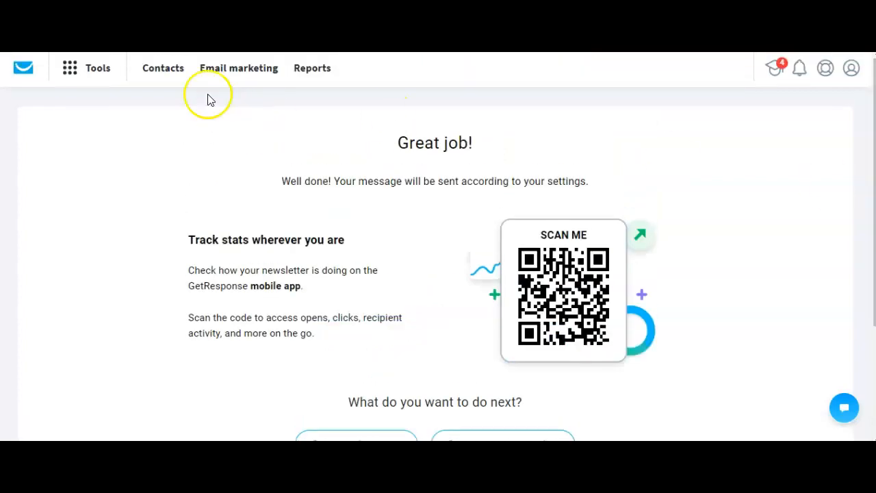
{"action": "left_click", "coordinate": [239, 68]}
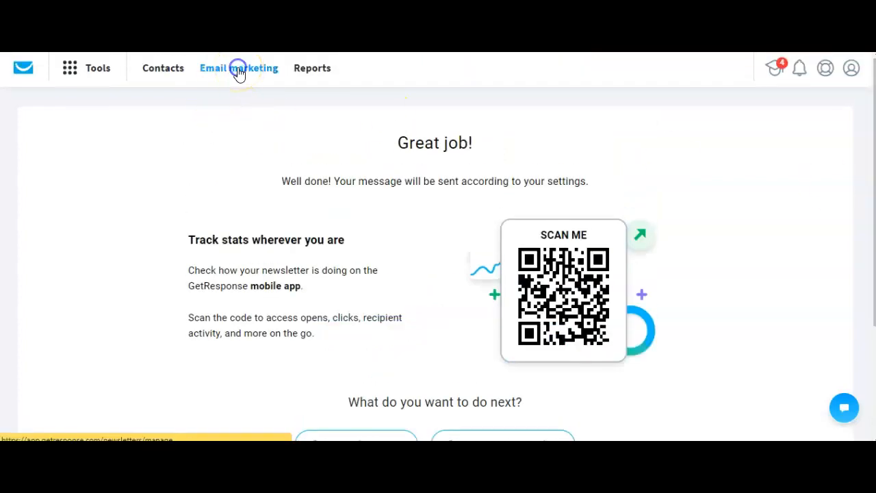